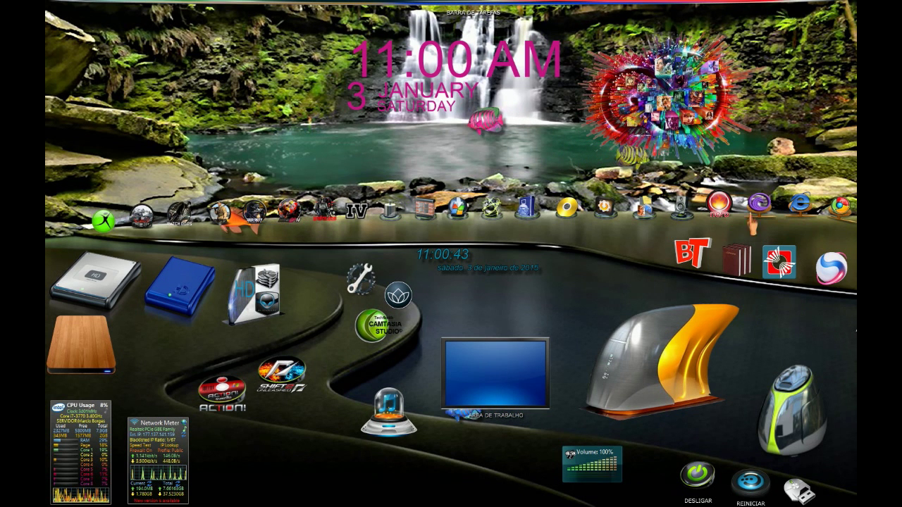
Step: Launch Perfect Photo Suite 9 from the dock launcher to browse the desktop folder with rVFJHVg.jpg
click(459, 206)
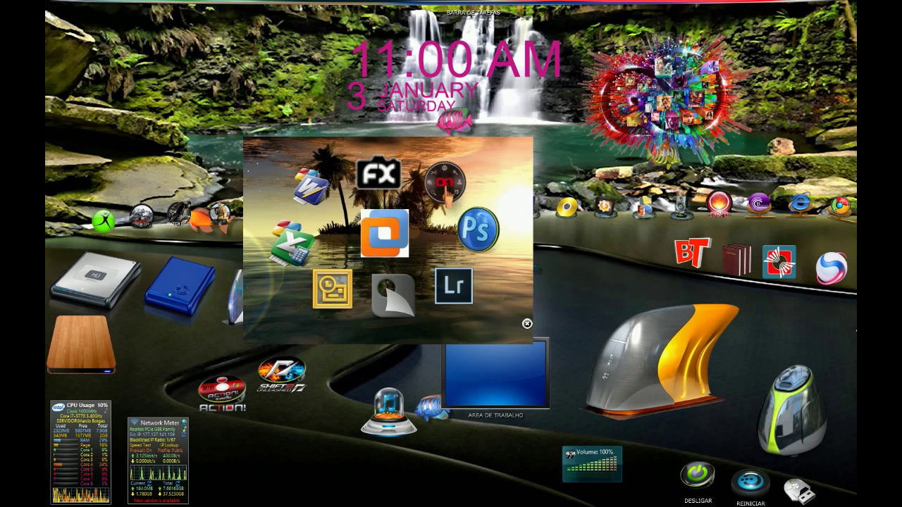
click(607, 300)
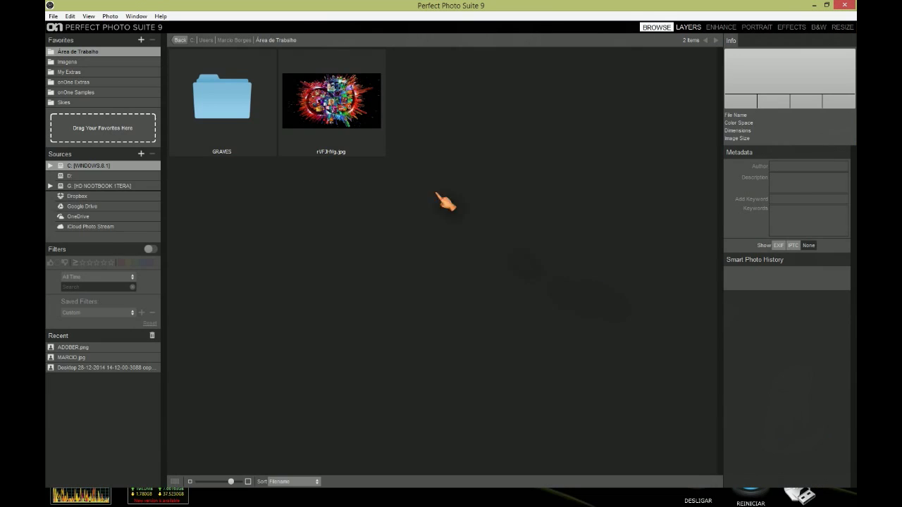
Step: Open rVFJHVg.jpg in Perfect Layers as a single-layer copy named rVFJHVg copy.psd
right_click(349, 113)
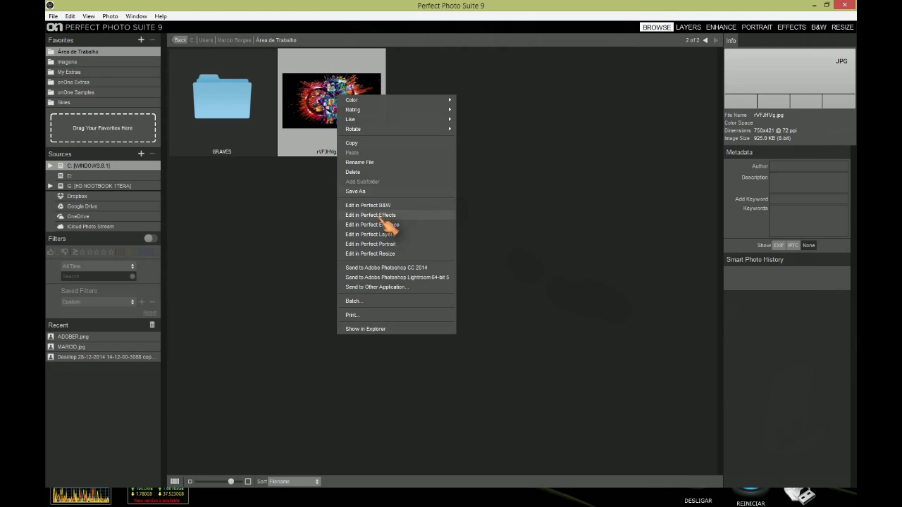
click(398, 234)
click(486, 331)
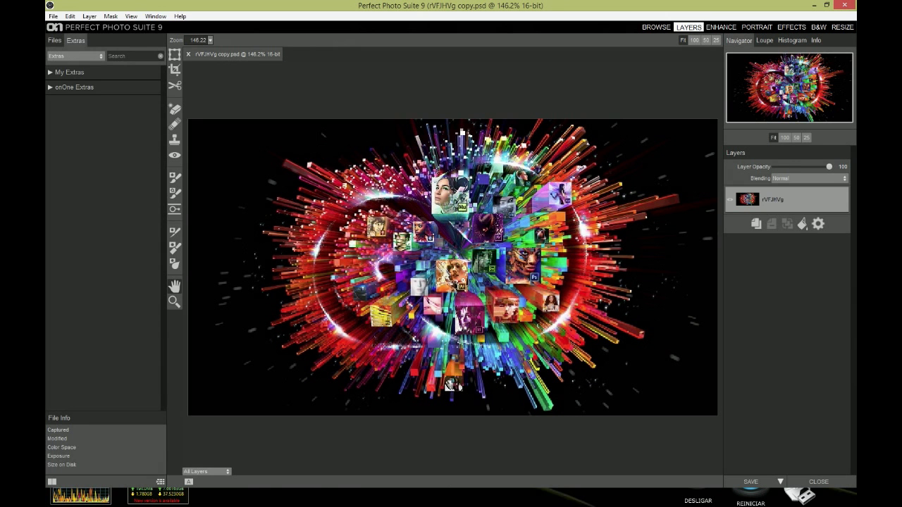
mouse_move(74, 88)
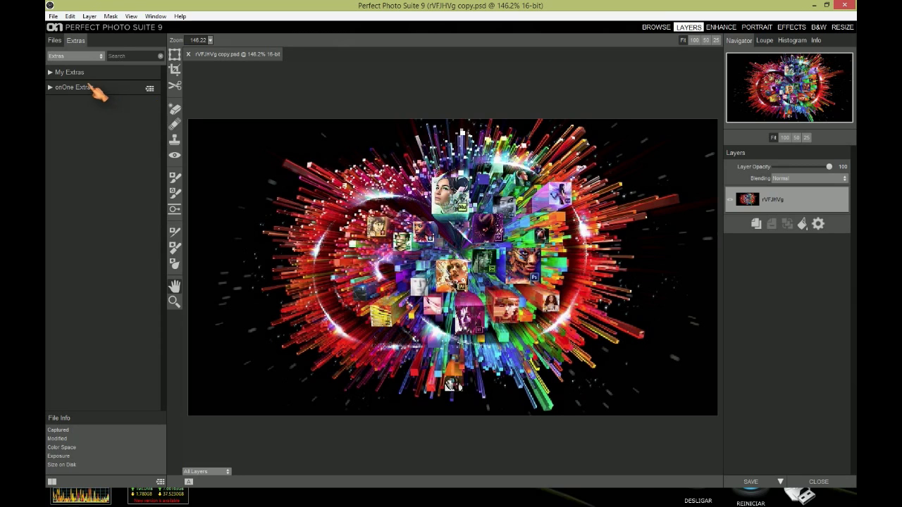
Step: Browse the onOne Extras Skies and Studio Backdrops background images
click(51, 88)
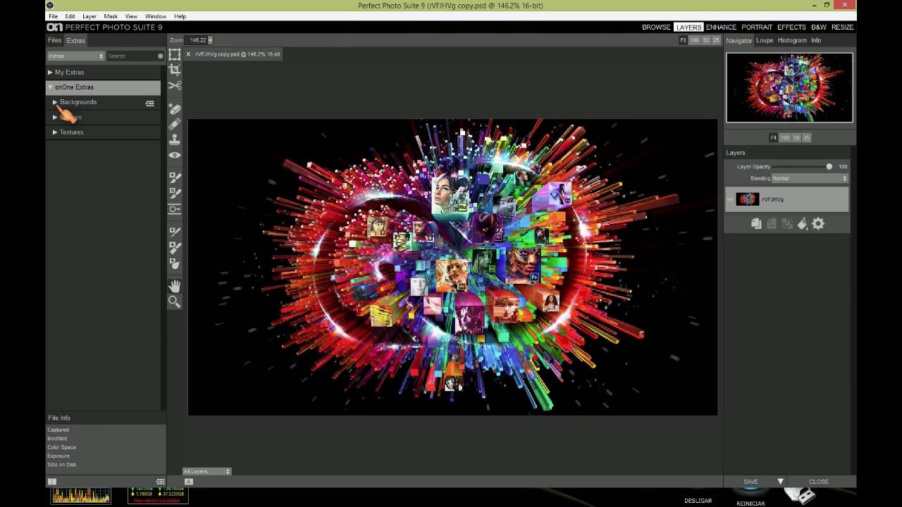
click(56, 103)
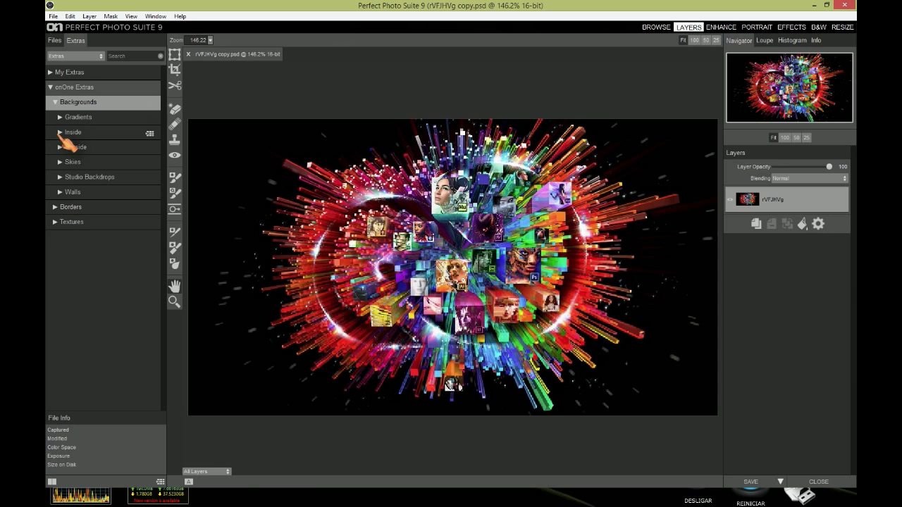
click(70, 163)
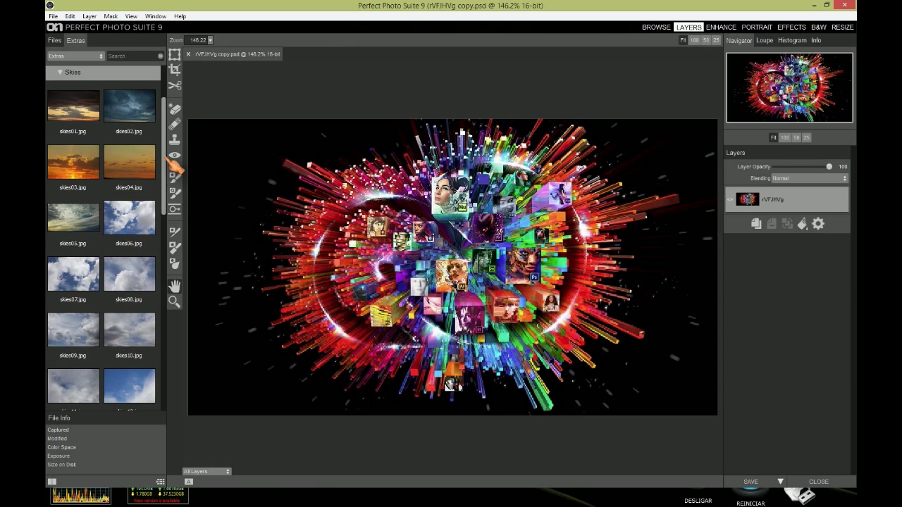
drag(166, 156, 163, 358)
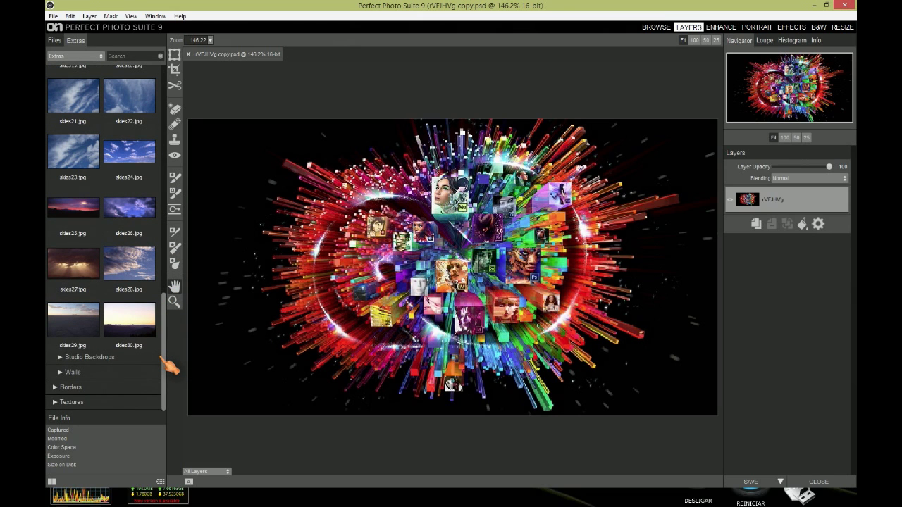
mouse_move(105, 358)
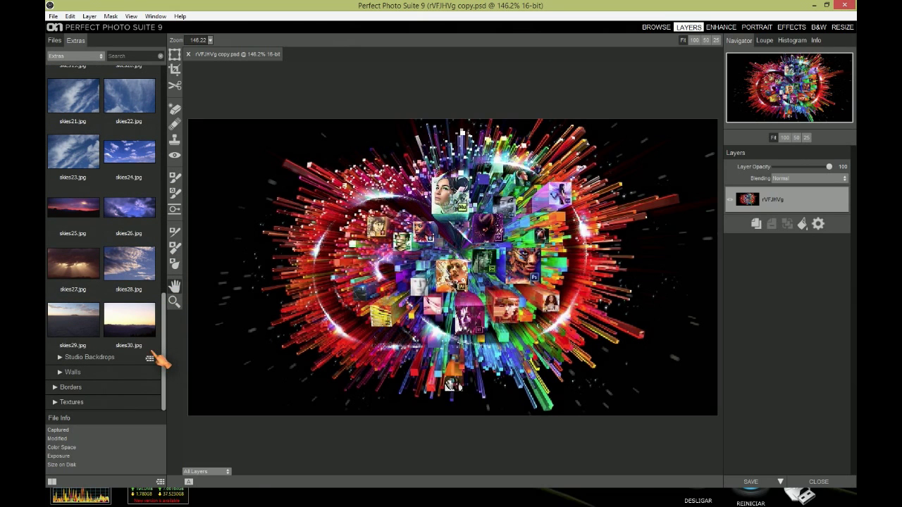
click(77, 358)
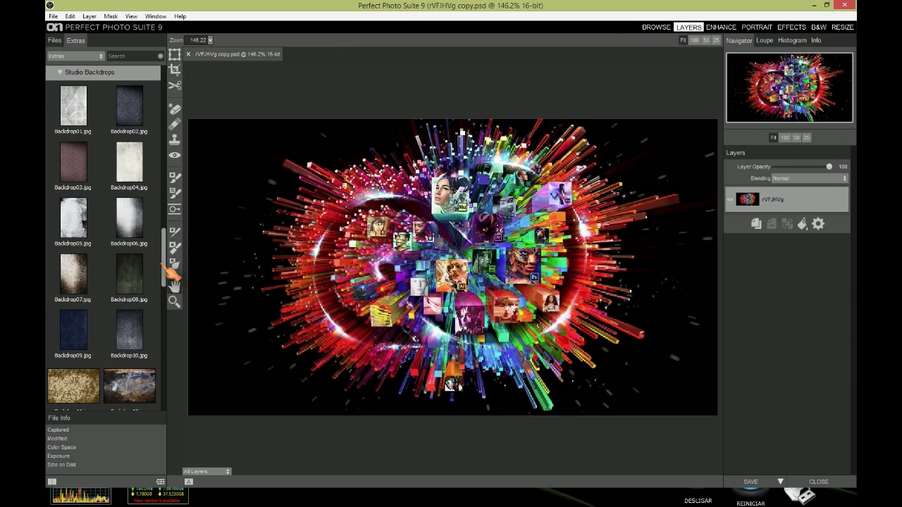
drag(169, 278, 164, 400)
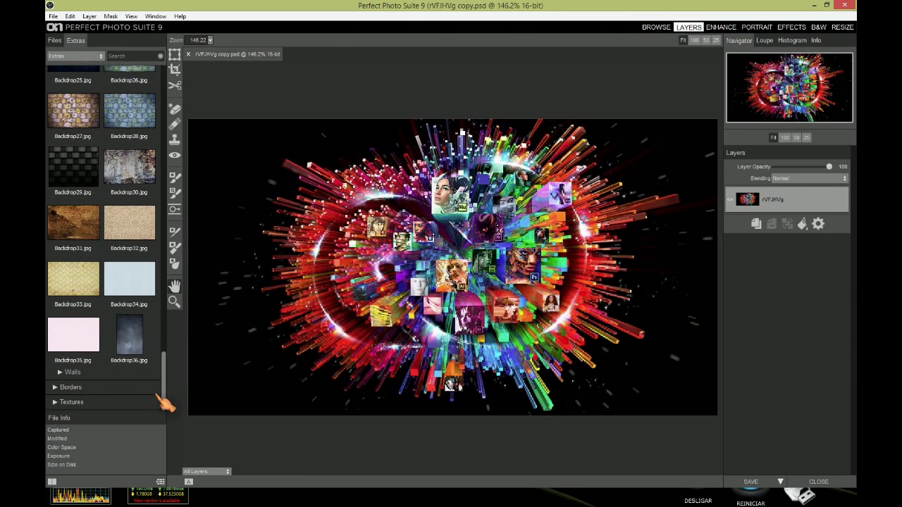
Step: Browse the Walls backgrounds, then show the Imagens folder pictures in the Files browser
click(70, 374)
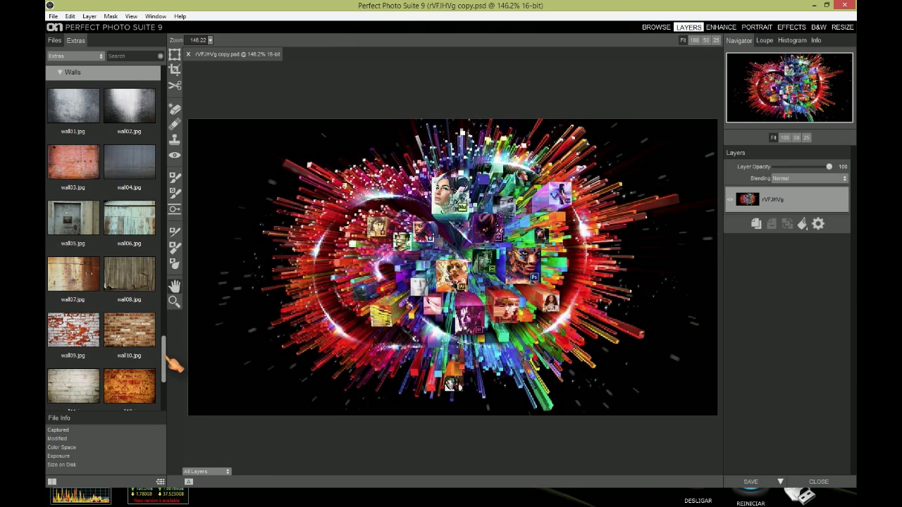
mouse_move(167, 361)
mouse_down()
mouse_move(164, 389)
mouse_move(165, 91)
mouse_up()
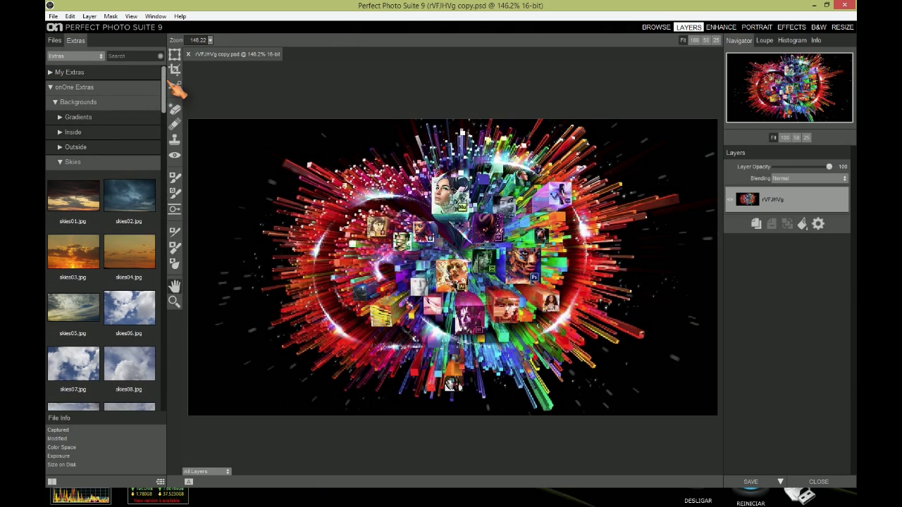
click(57, 102)
click(54, 40)
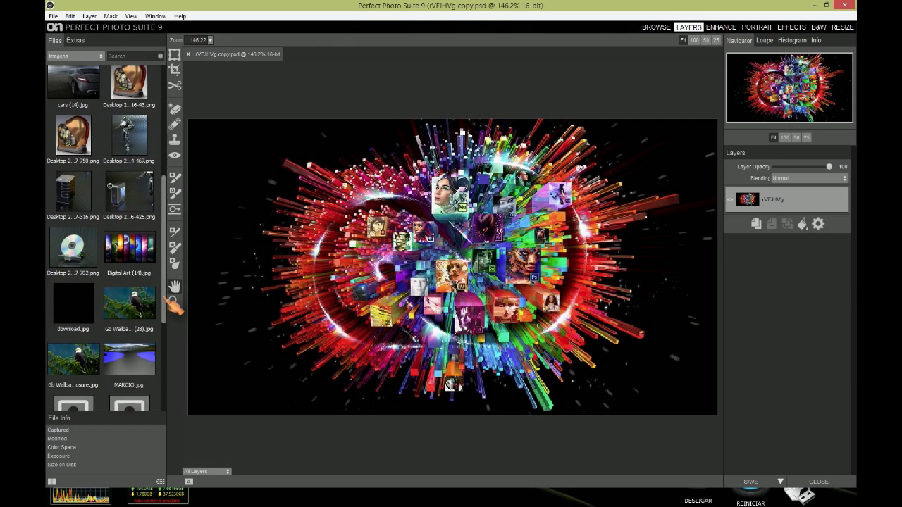
Step: Add download.jpg to the artwork canvas as a new layer
drag(167, 195, 167, 309)
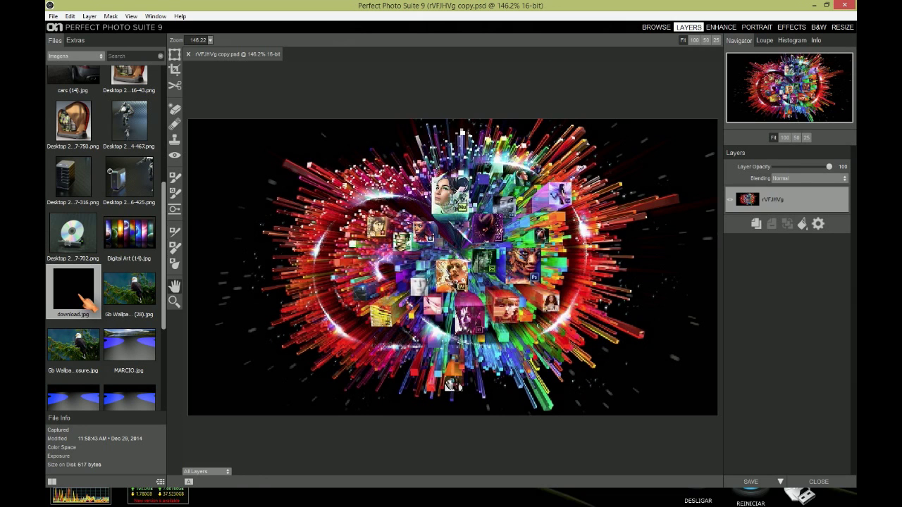
drag(85, 300, 331, 303)
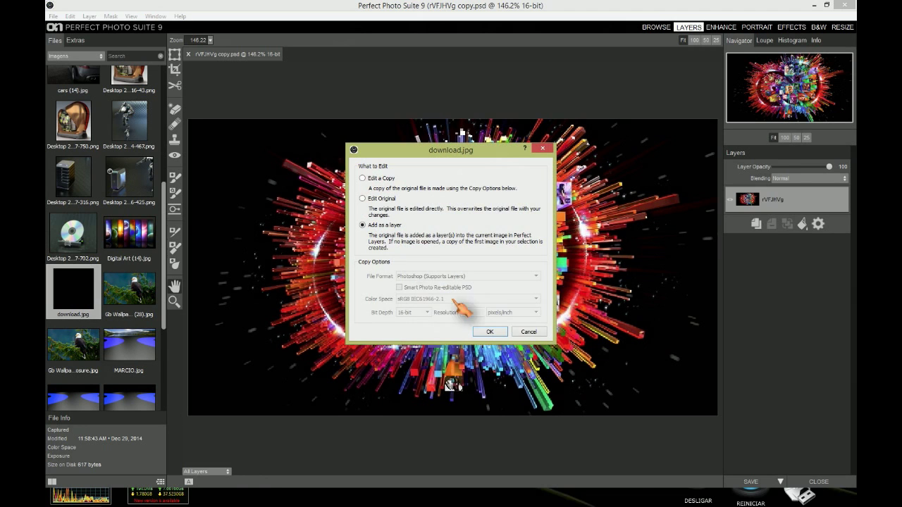
click(490, 331)
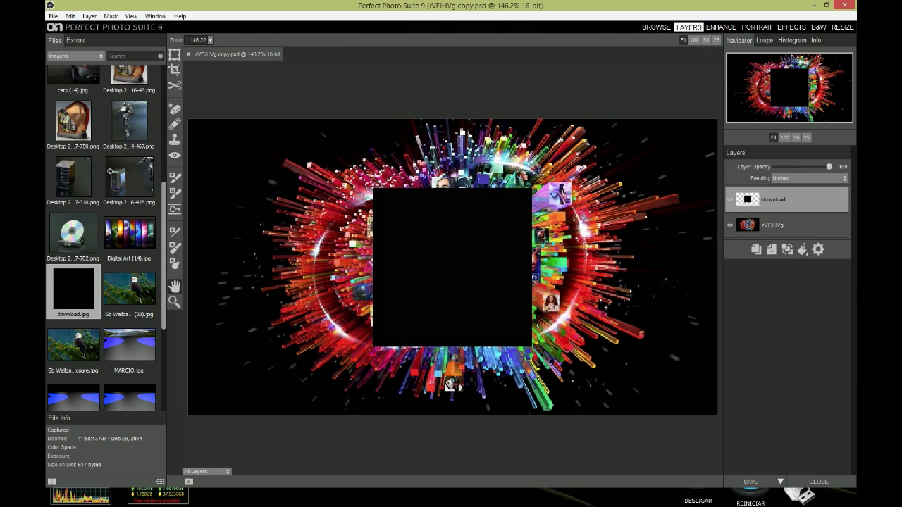
Step: Stretch the download layer to fill the 750 × 421 canvas and place it below rVFJHVg
click(174, 54)
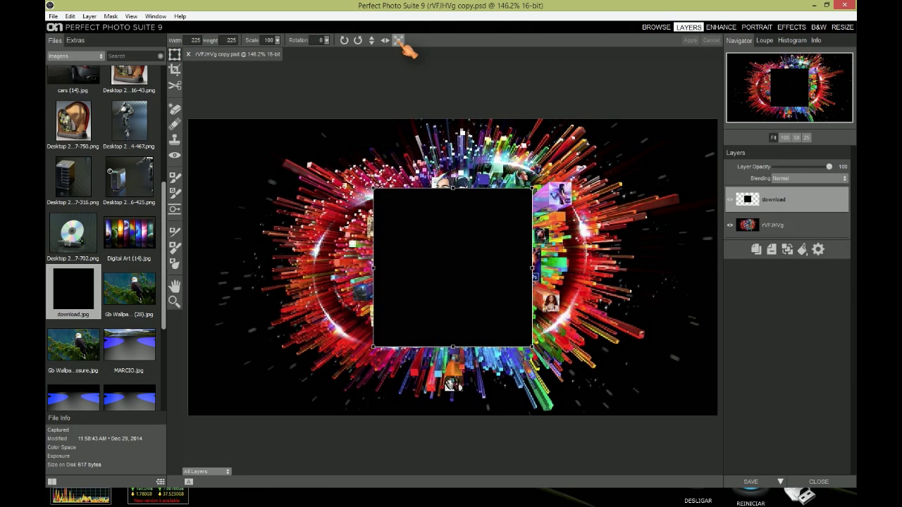
click(399, 40)
click(690, 41)
drag(792, 202, 800, 227)
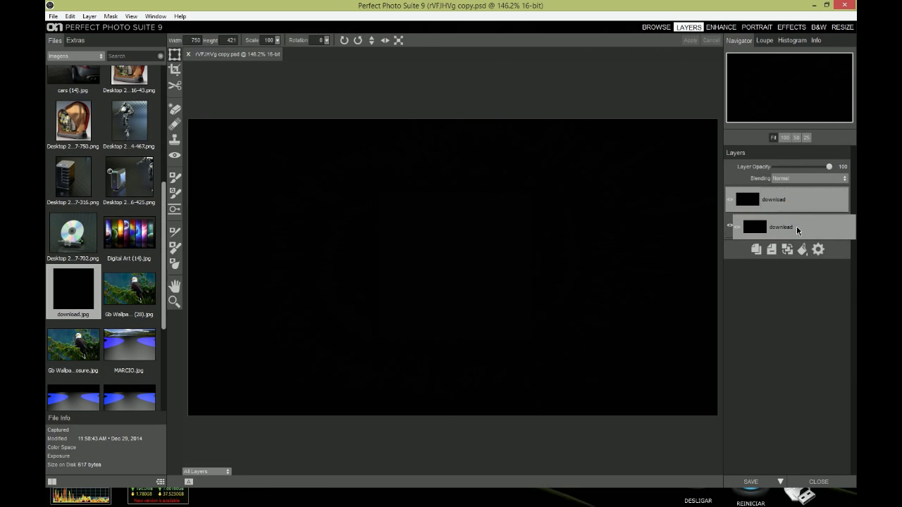
click(786, 204)
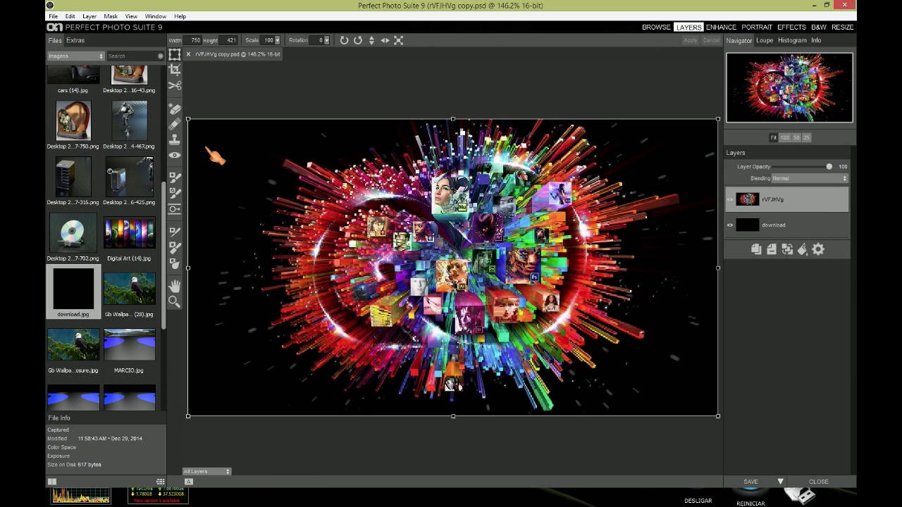
Step: Paint out the black background around the burst with a size 175 Perfect Brush in Paint Out mode
click(185, 182)
click(181, 180)
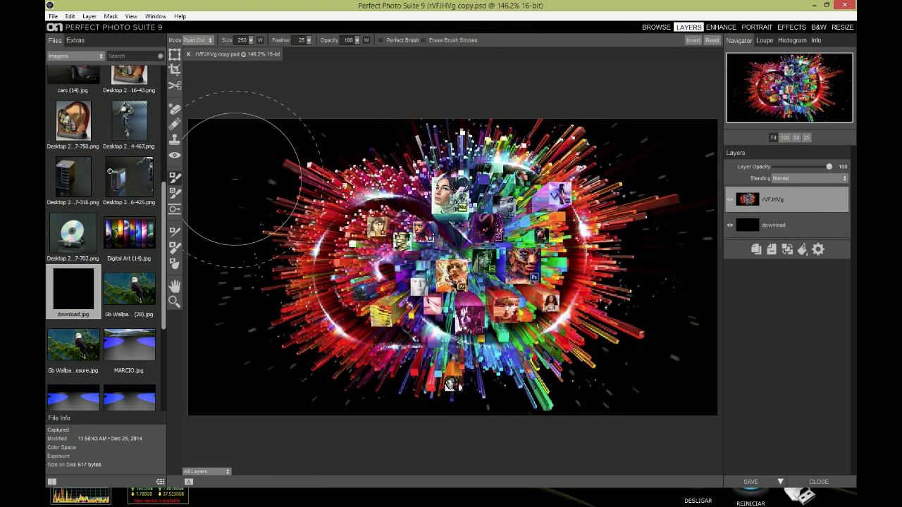
click(381, 40)
key(bracketleft)
key(bracketleft)
key(bracketleft)
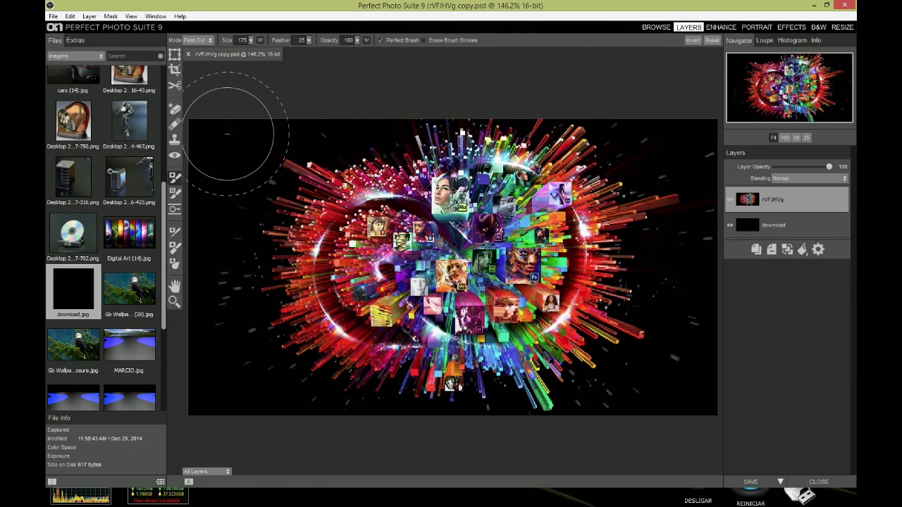
drag(227, 121, 227, 128)
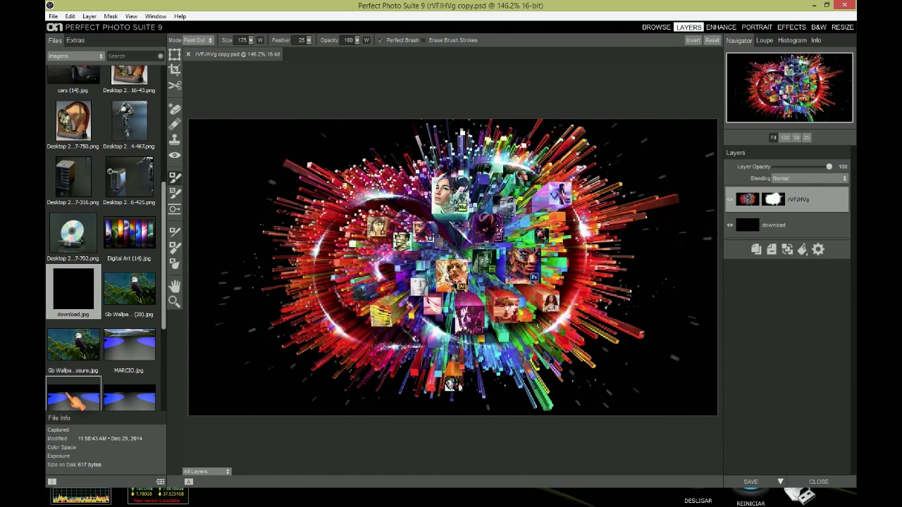
Step: Show the Skies background images in the onOne Extras panel
click(75, 40)
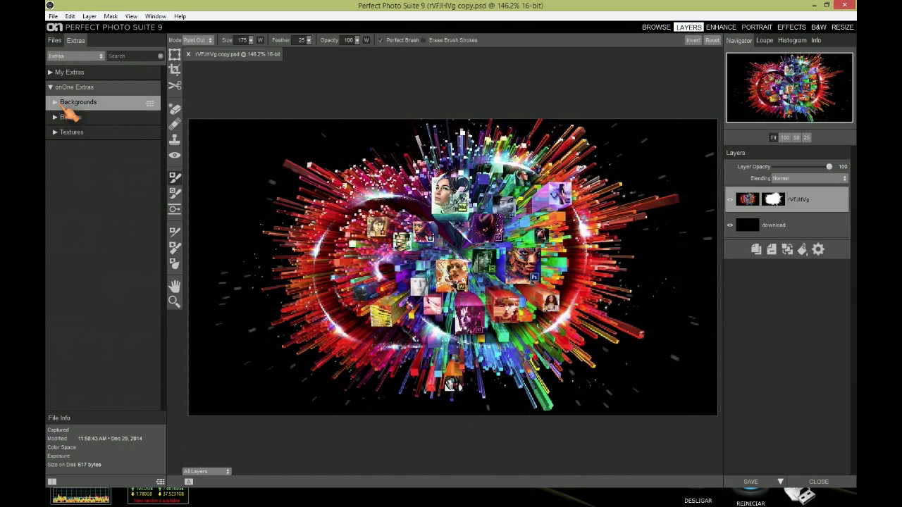
click(59, 136)
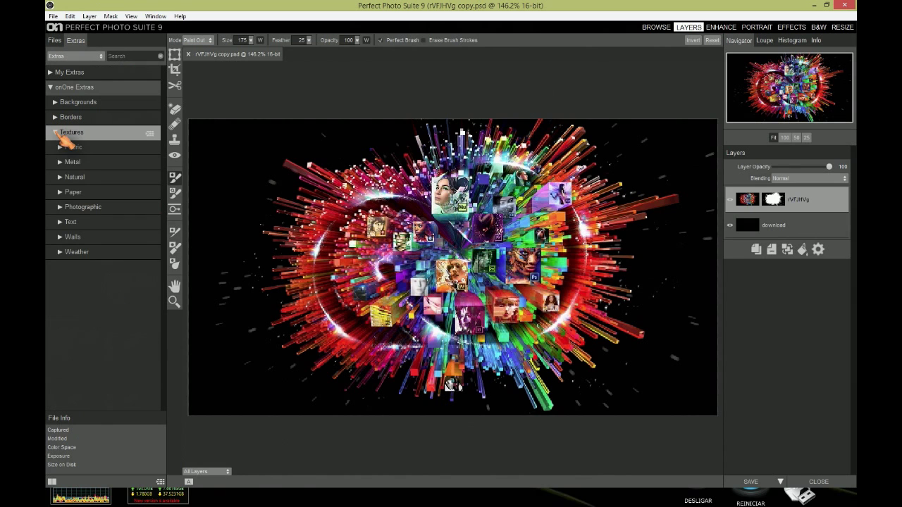
click(59, 103)
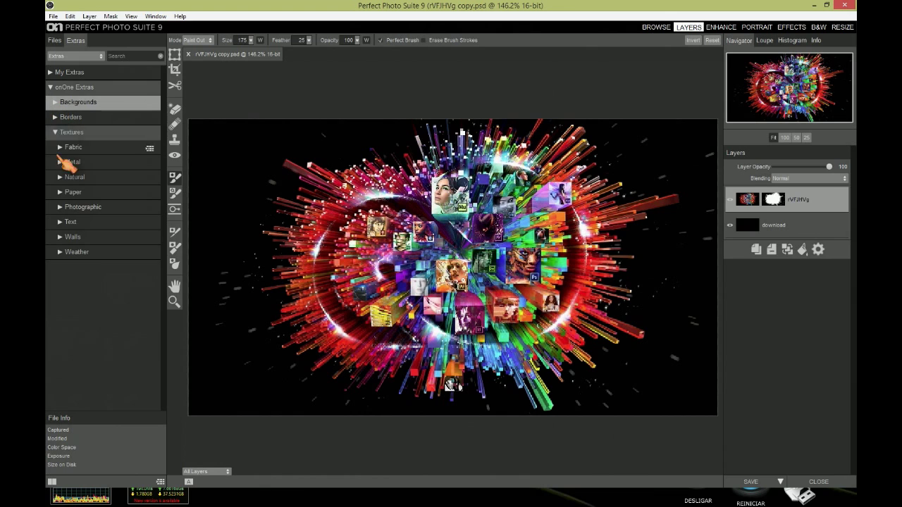
click(75, 163)
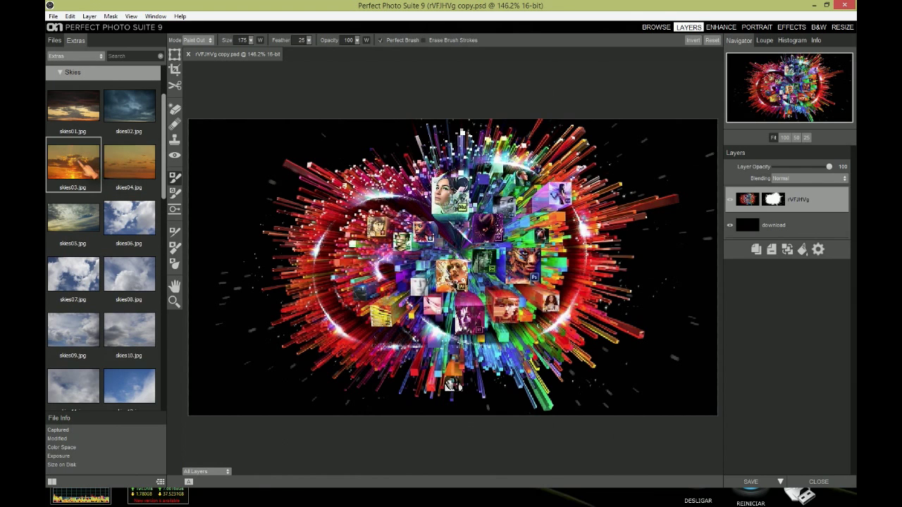
Step: Add skies03 as a layer beneath the burst artwork and give it a white mask
mouse_move(84, 169)
mouse_down()
mouse_move(102, 189)
mouse_move(315, 209)
mouse_up()
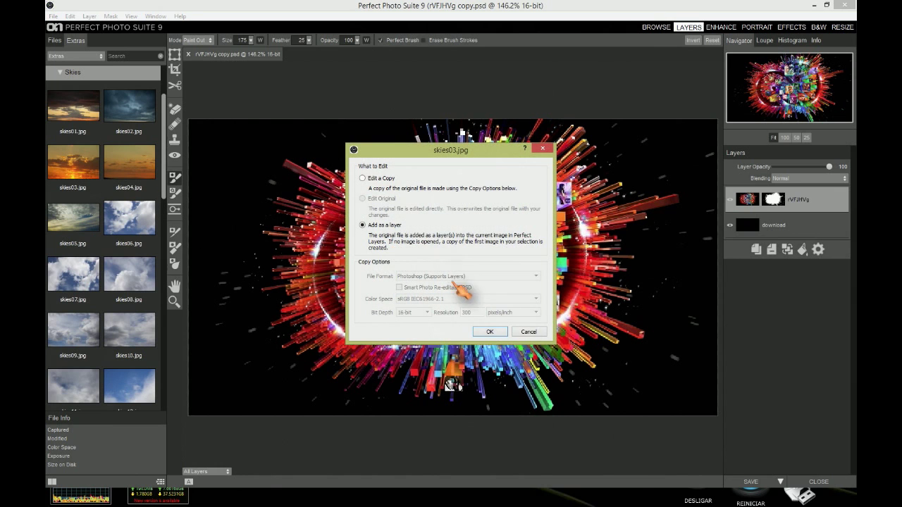
click(525, 308)
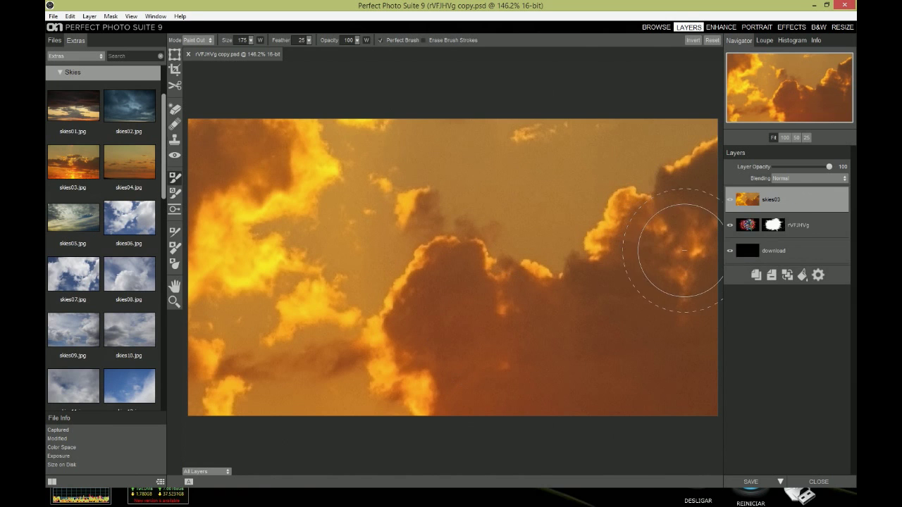
drag(804, 204, 802, 236)
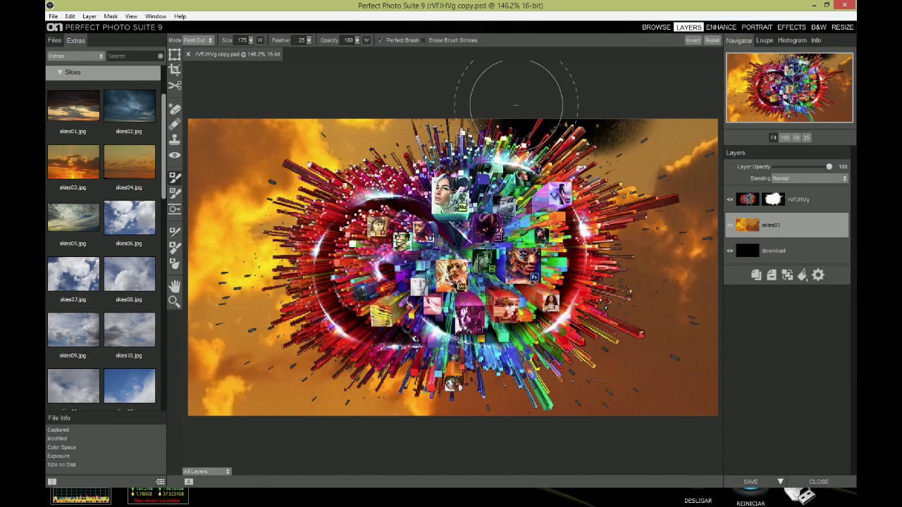
click(817, 203)
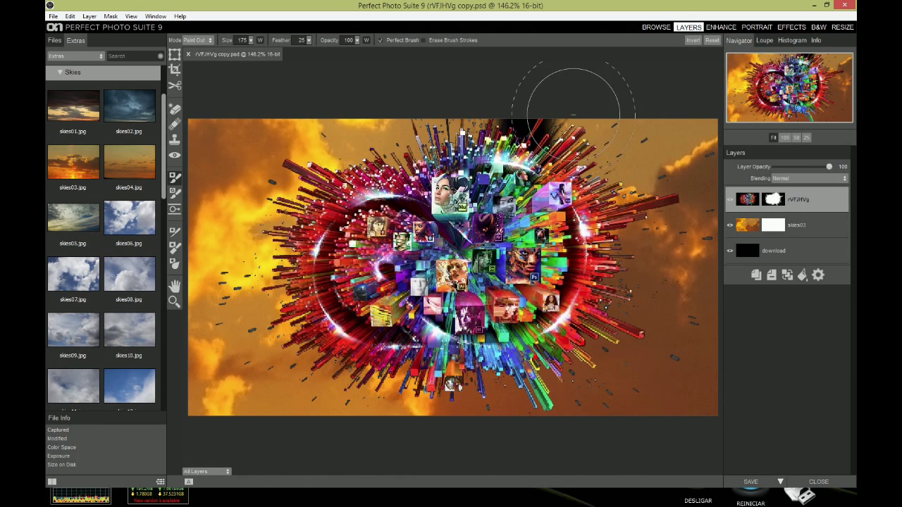
Step: Paint out the dark area above the burst and shrink the masking brush to size 20
drag(574, 114, 598, 123)
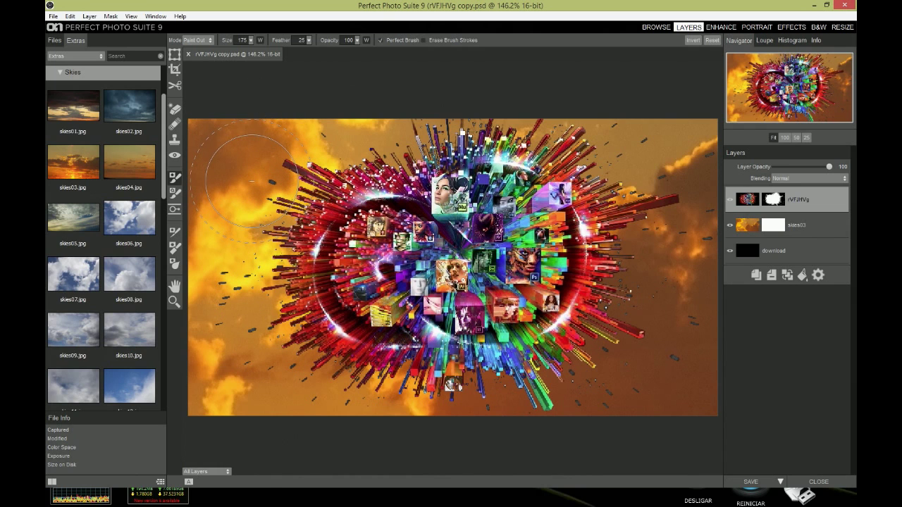
key(bracketleft)
key(bracketleft)
key(bracketleft)
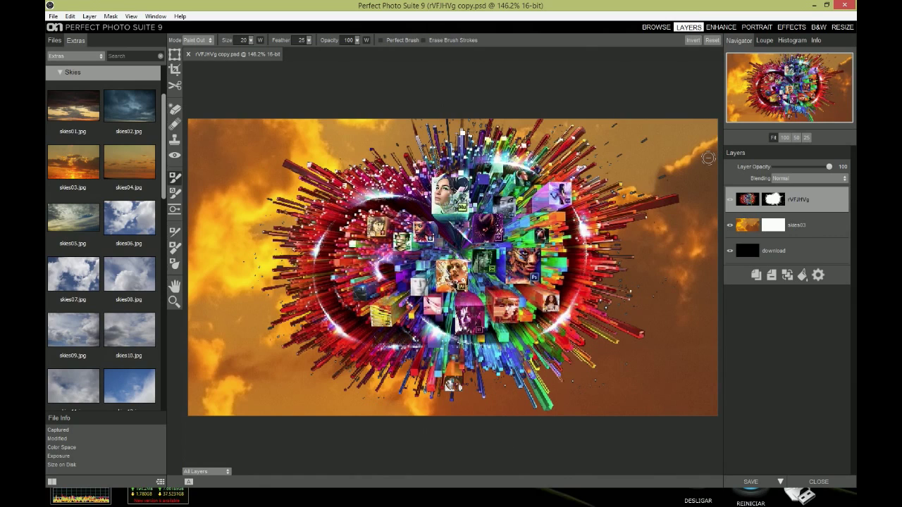
Step: Start the Windows Media Player playlist, hide the player, and return to Perfect Photo Suite
click(843, 5)
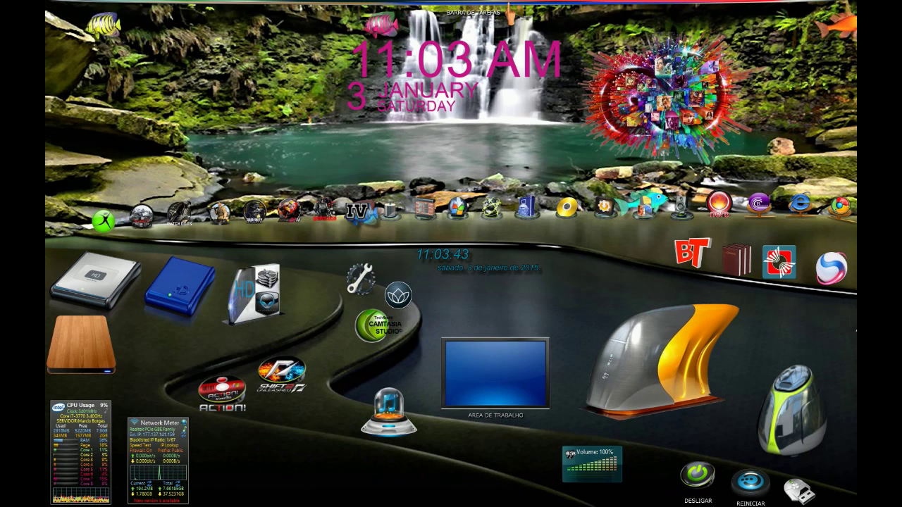
click(549, 2)
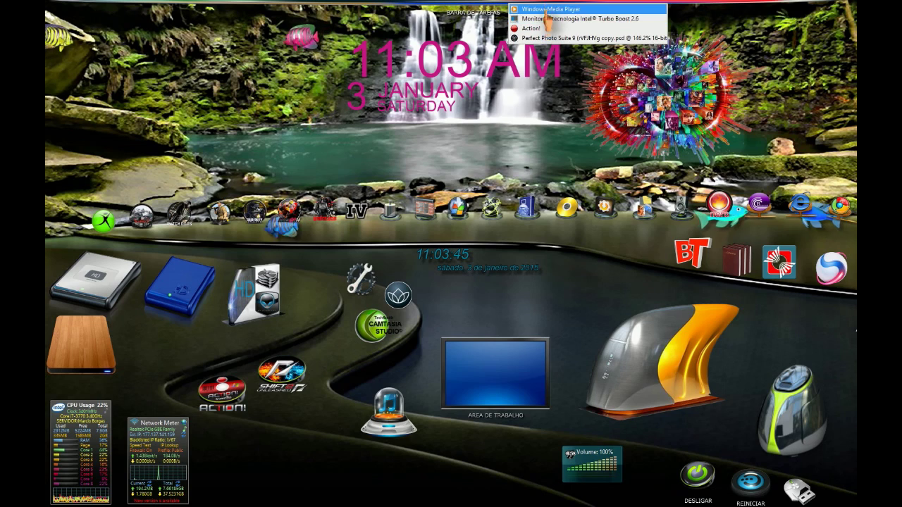
click(550, 9)
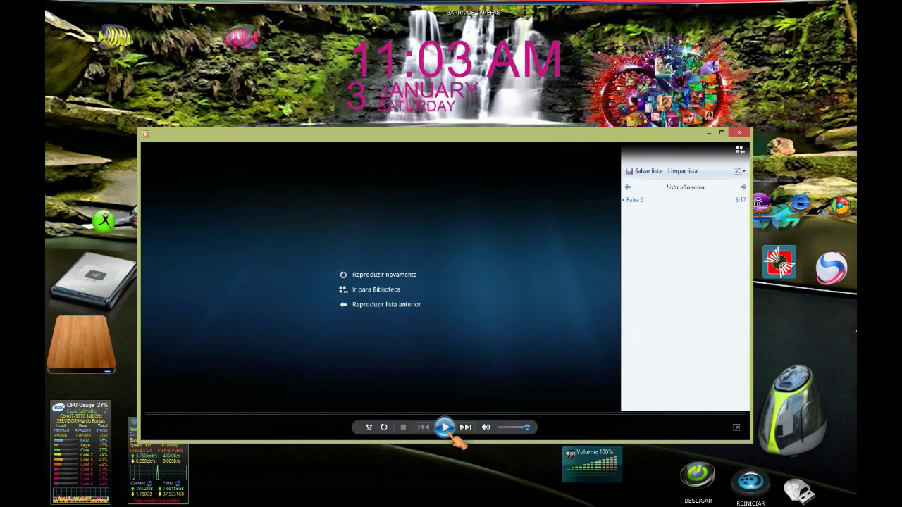
click(445, 427)
click(708, 132)
click(550, 4)
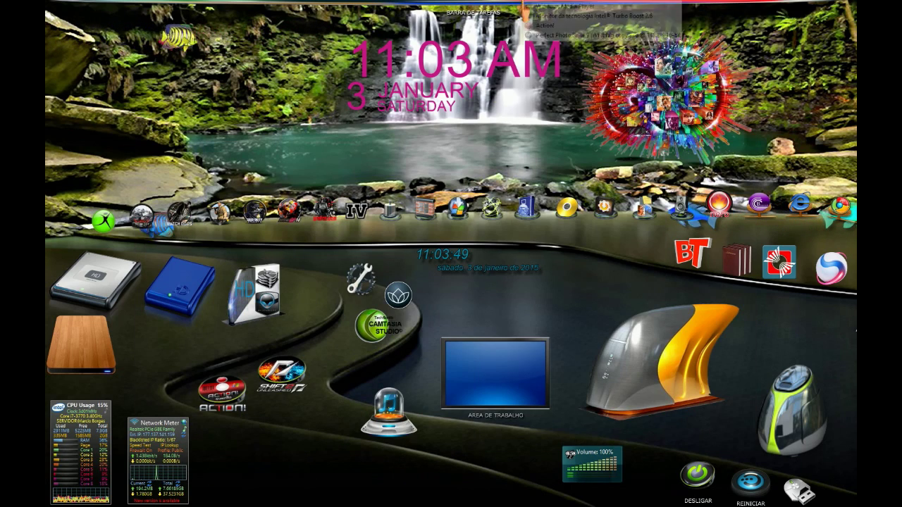
click(564, 33)
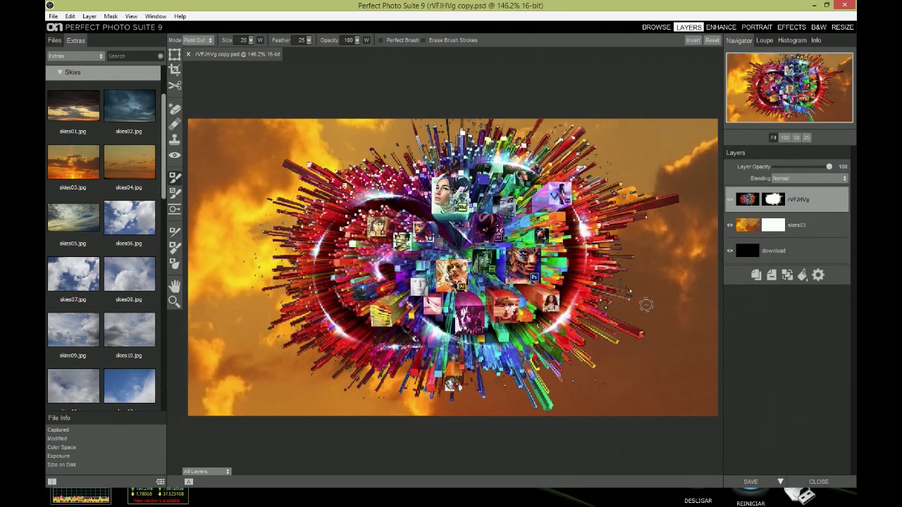
Step: Zoom to 400% on the burst's right-hand rays and reduce the masking brush to size 5
key(bracketleft)
key(ctrl+equal)
key(ctrl+equal)
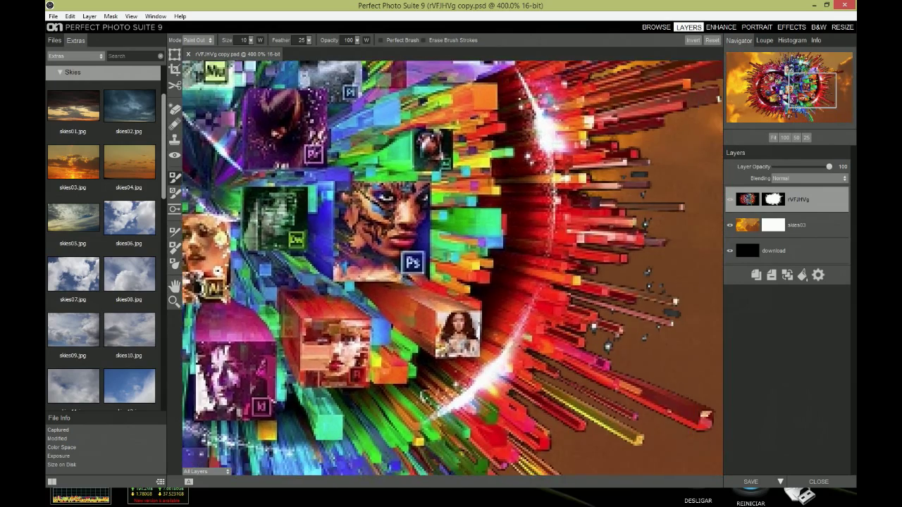
drag(793, 87, 817, 94)
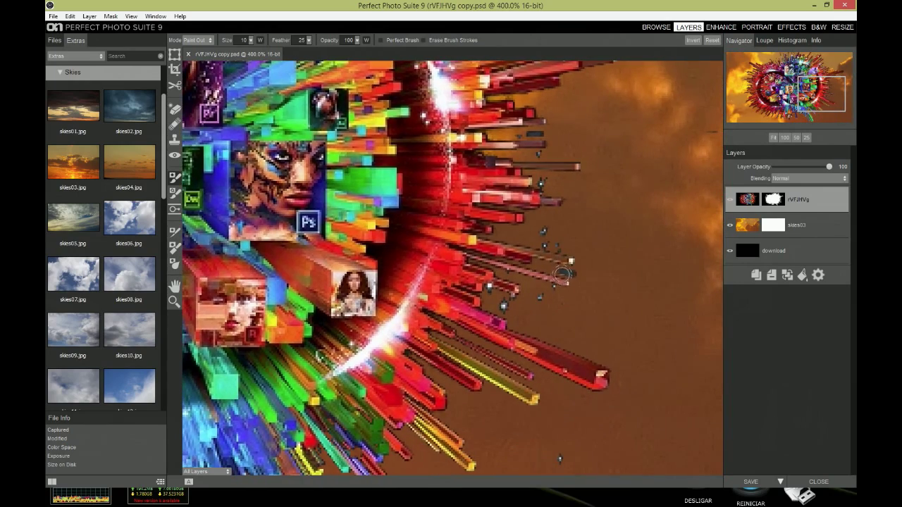
key(bracketleft)
key(bracketleft)
key(bracketleft)
key(bracketleft)
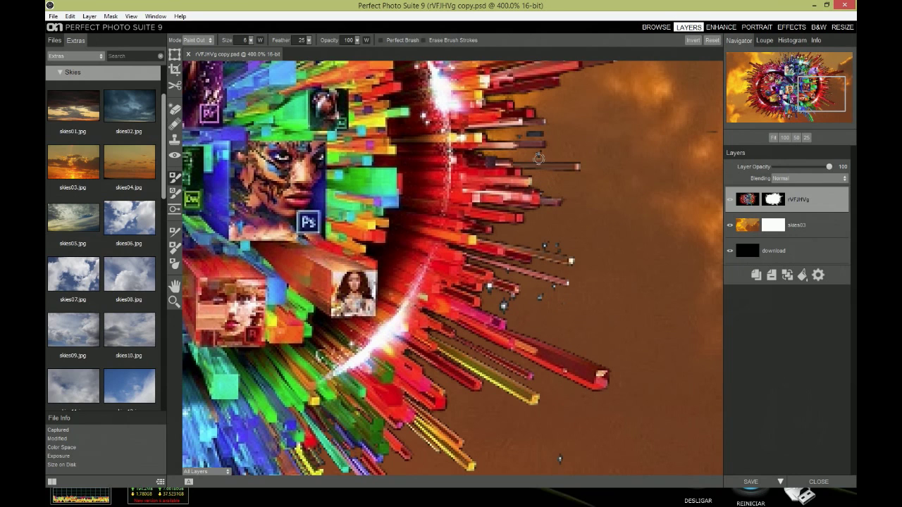
key(bracketleft)
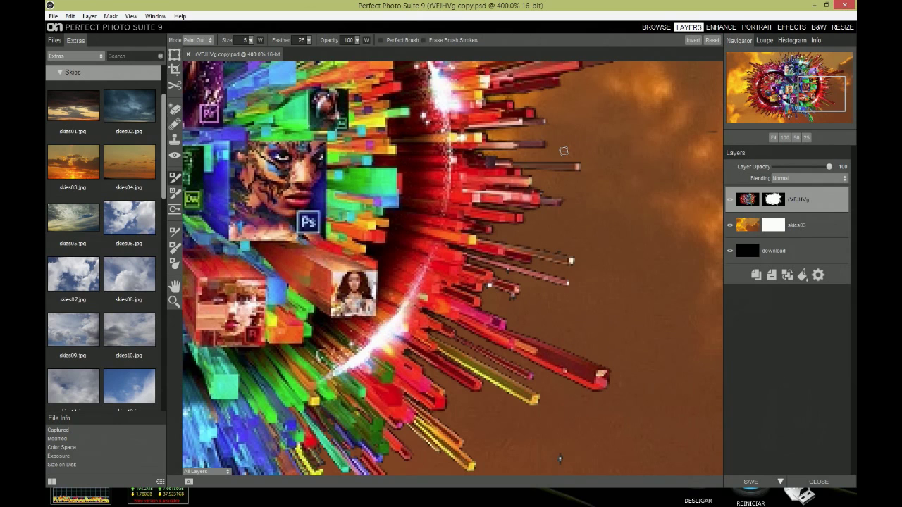
scroll(563, 151, down, 2)
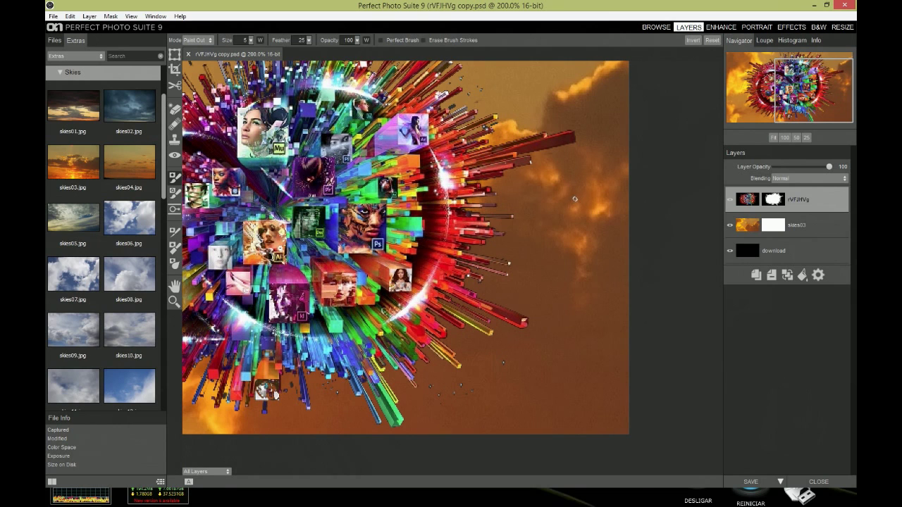
Step: Zoom with the mouse wheel and pan to centre the whole burst in the view
scroll(275, 395, up, 2)
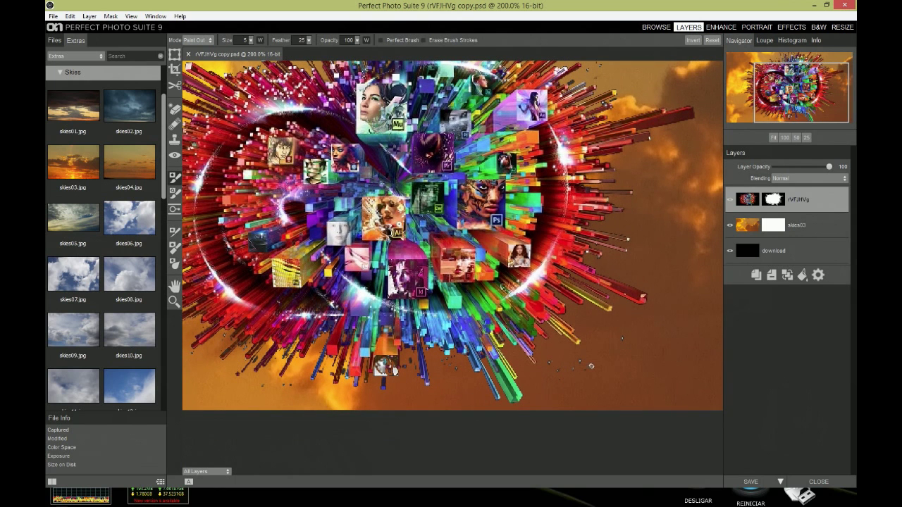
drag(622, 338, 650, 471)
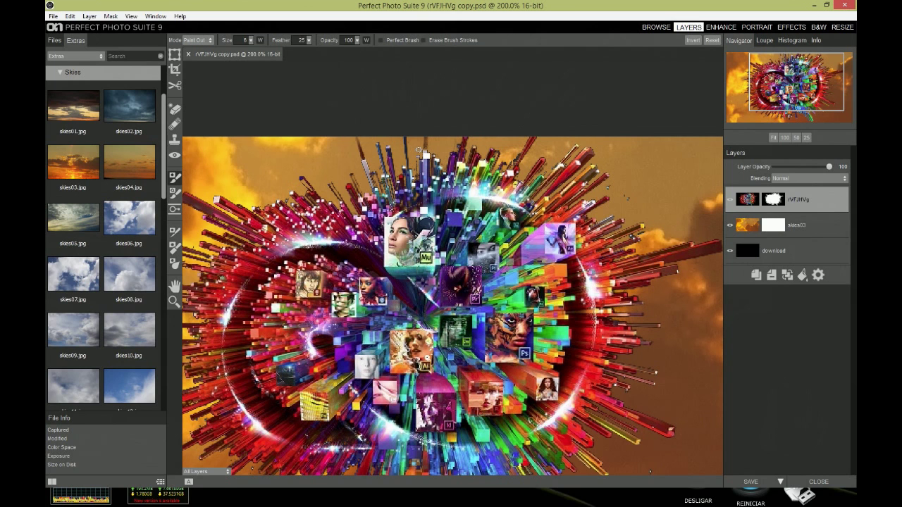
Step: Zoom to 300% on the burst centre, panning to show its left side and sky
scroll(416, 148, up, 1)
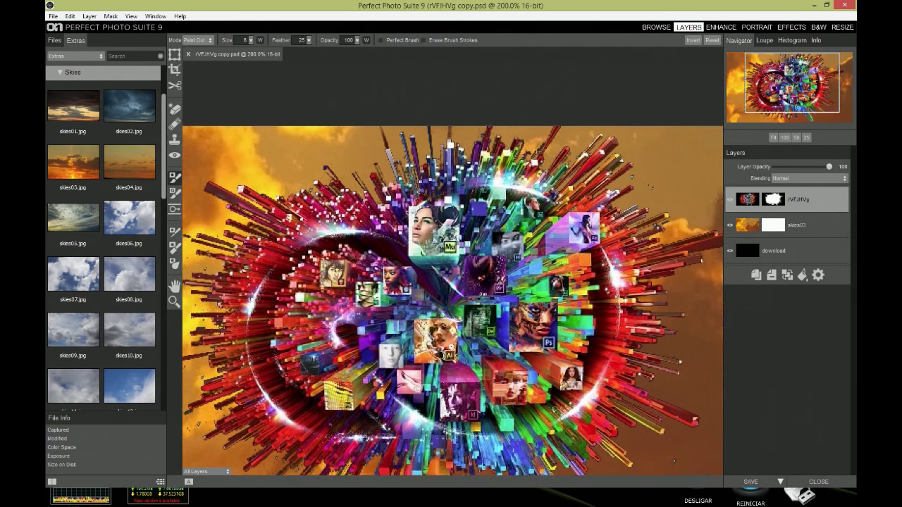
scroll(453, 279, up, 1)
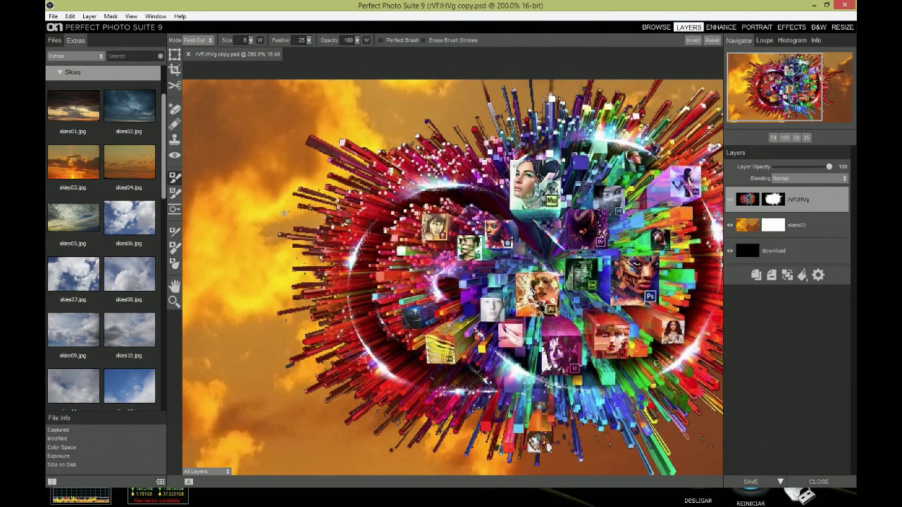
drag(536, 282, 402, 312)
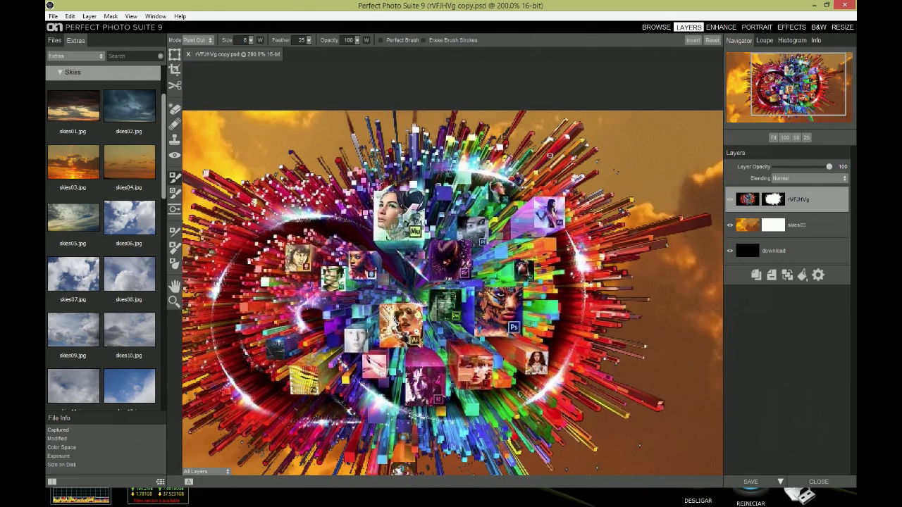
key(ctrl+plus)
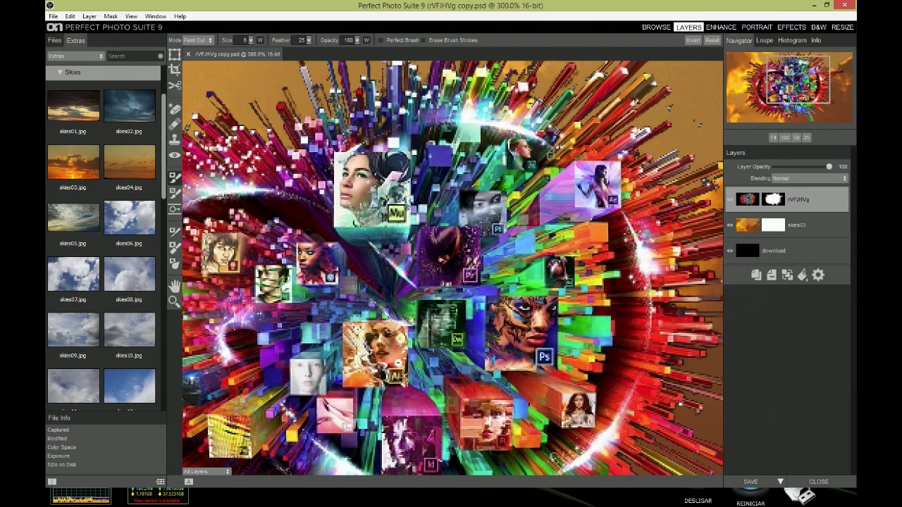
Step: Zoom in to 700% on the top edge of the burst
drag(437, 268, 388, 381)
key(ctrl+plus)
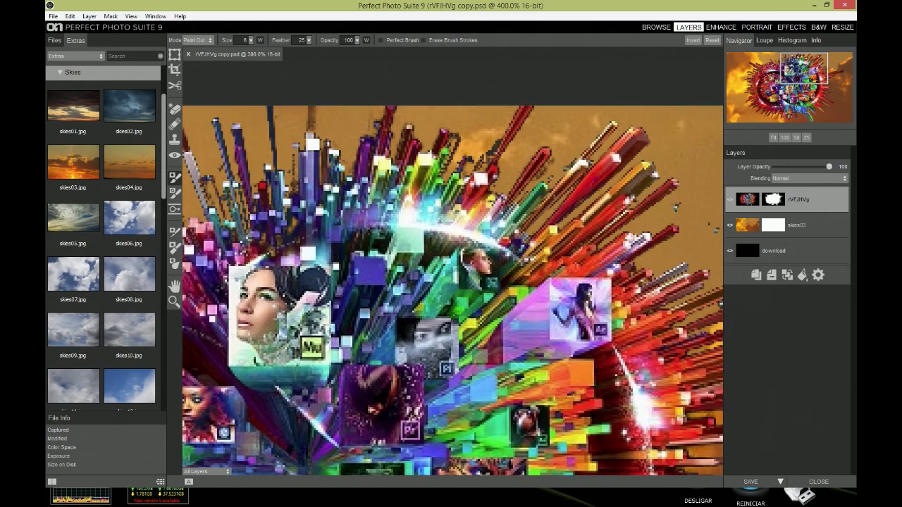
key(ctrl+plus)
key(ctrl+plus)
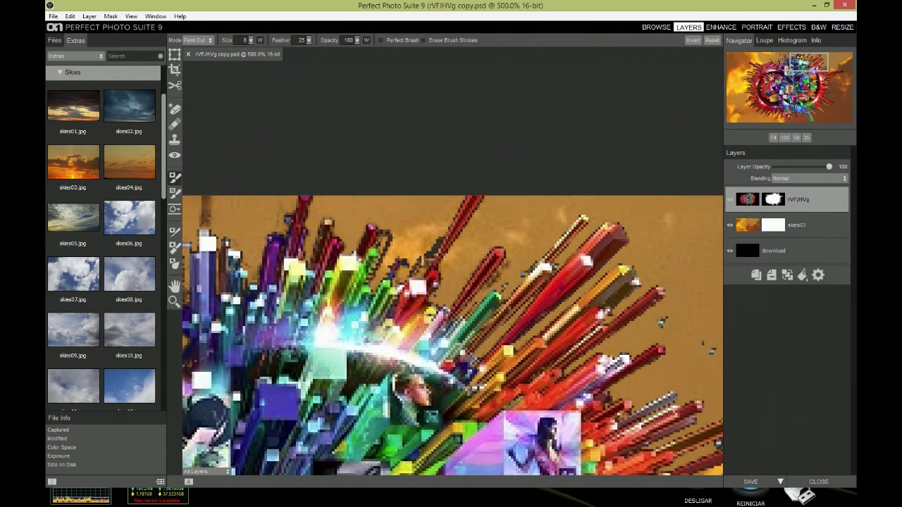
key(ctrl+plus)
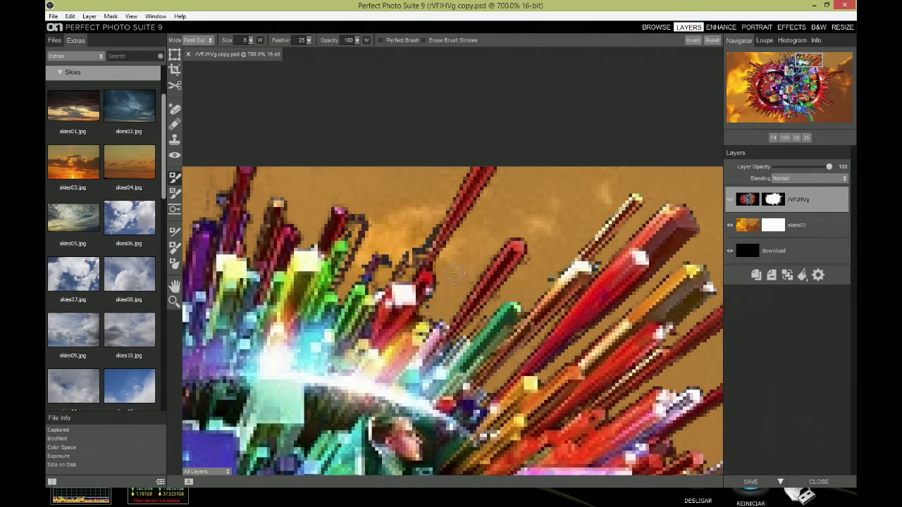
Step: Pan across the upper and upper-left rays toward the red rays on the left
drag(273, 214, 465, 224)
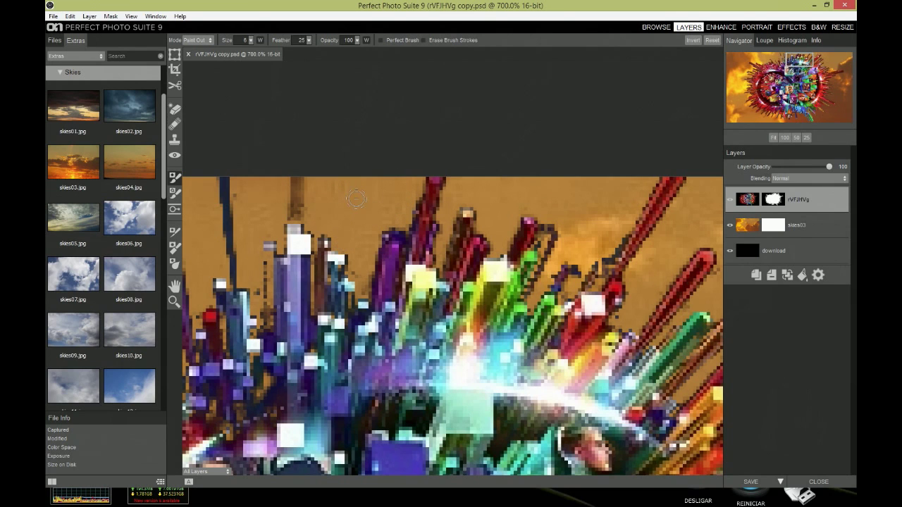
mouse_move(258, 229)
mouse_down()
mouse_move(306, 259)
mouse_move(514, 91)
mouse_up()
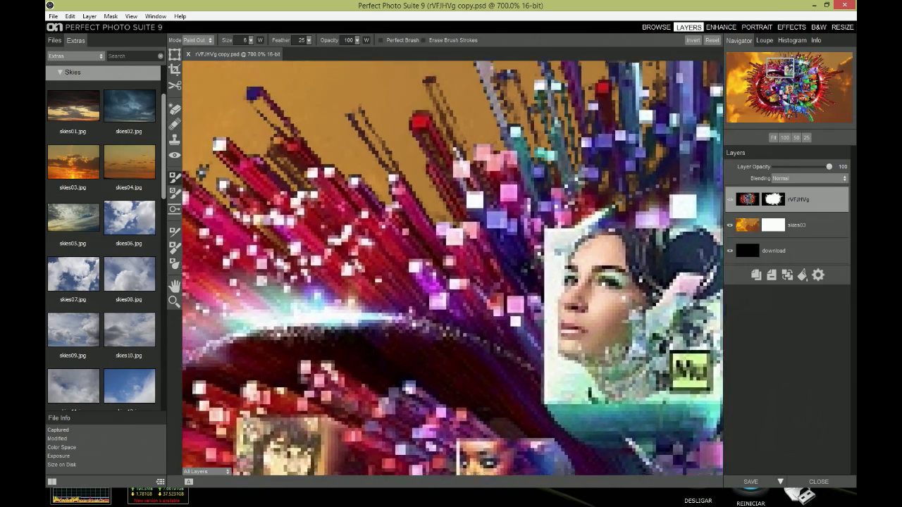
mouse_move(216, 220)
mouse_down()
mouse_move(301, 220)
mouse_move(523, 158)
mouse_move(564, 220)
mouse_move(534, 205)
mouse_up()
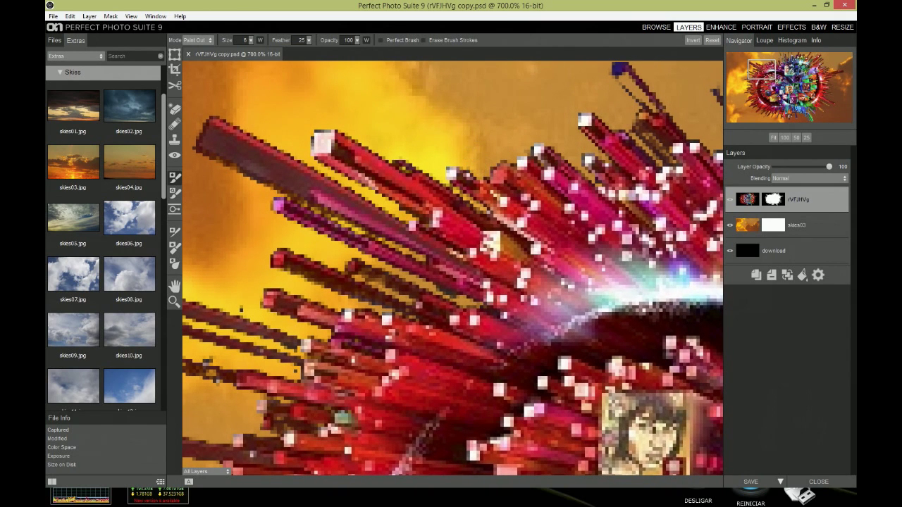
drag(458, 159, 514, 28)
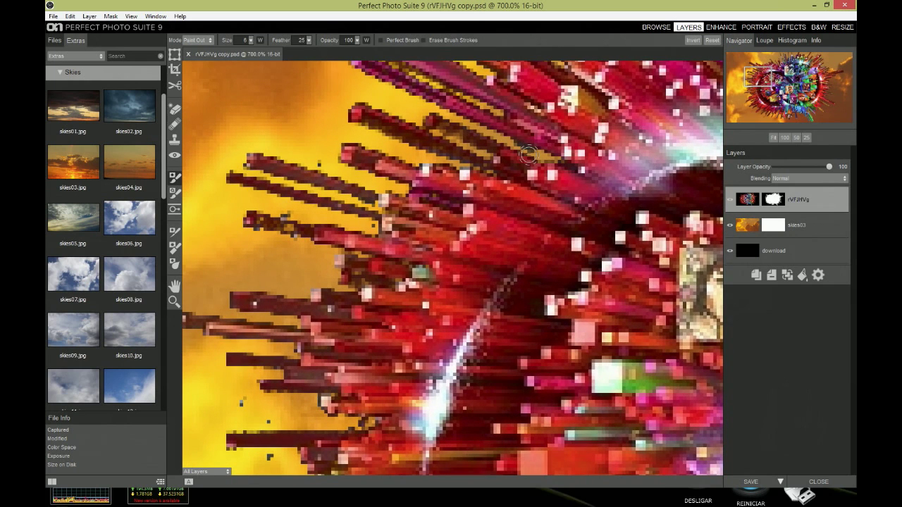
Step: Shrink the Masking Brush to size 3 and paint out dark specks near the left rays
key(bracketleft)
key(bracketleft)
key(bracketleft)
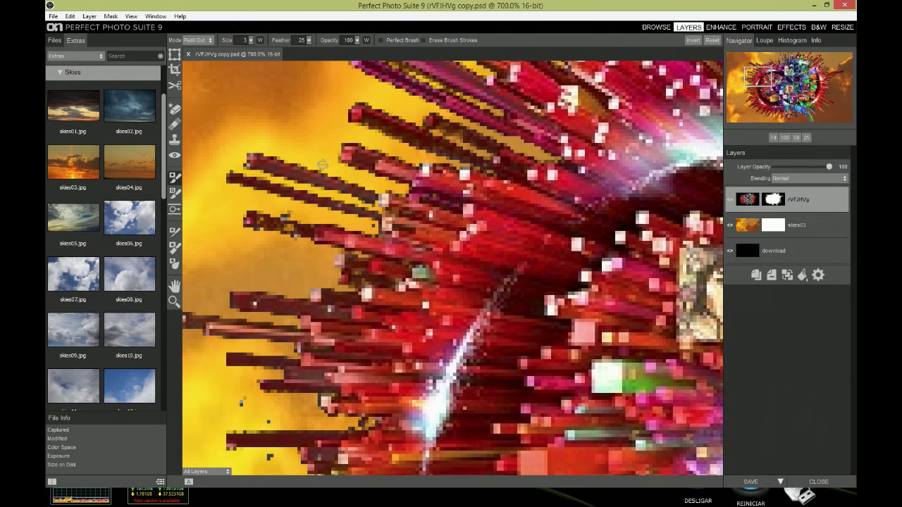
drag(322, 165, 435, 108)
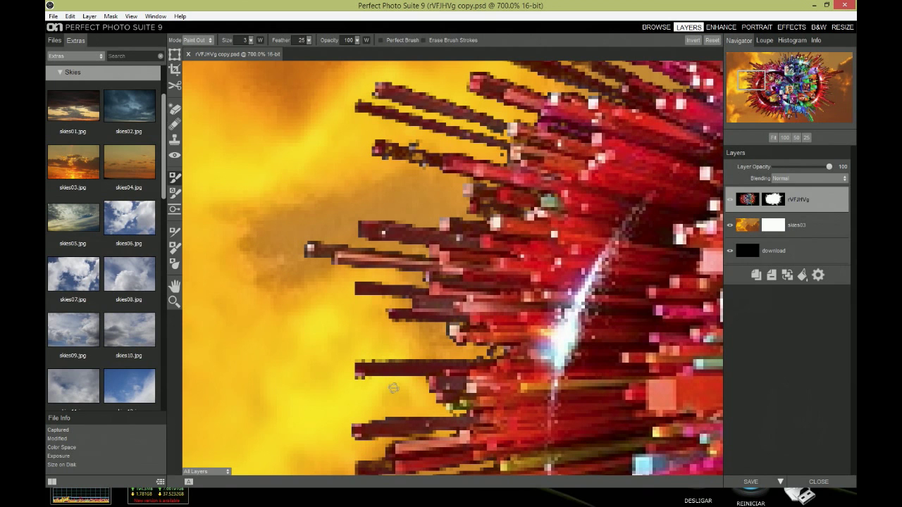
scroll(395, 386, down, 5)
scroll(394, 387, down, 3)
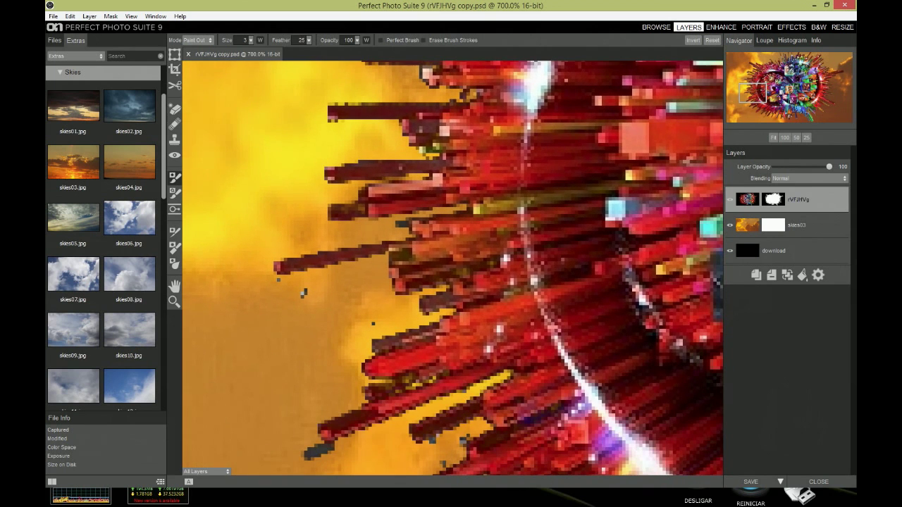
click(375, 324)
click(303, 293)
Step: Erase the blue-grey and dark specks beside and below the red spike tips
scroll(328, 448, down, 5)
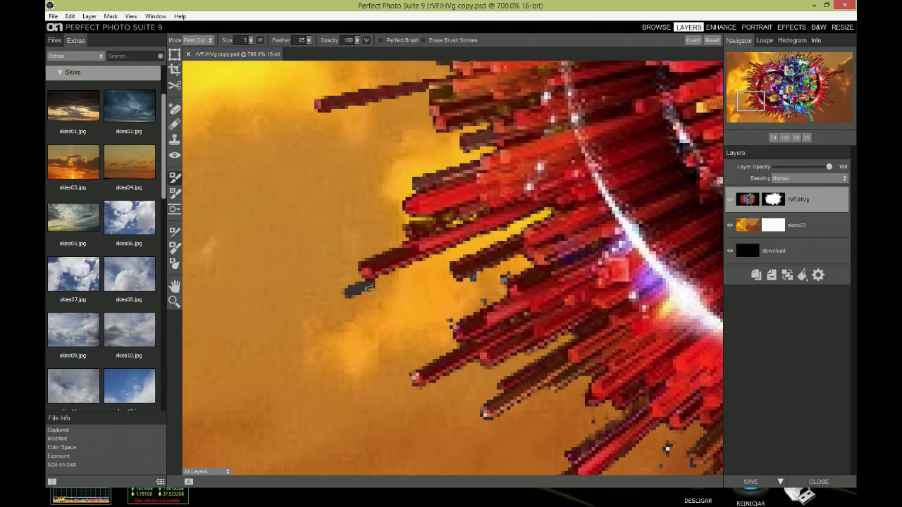
drag(371, 287, 348, 291)
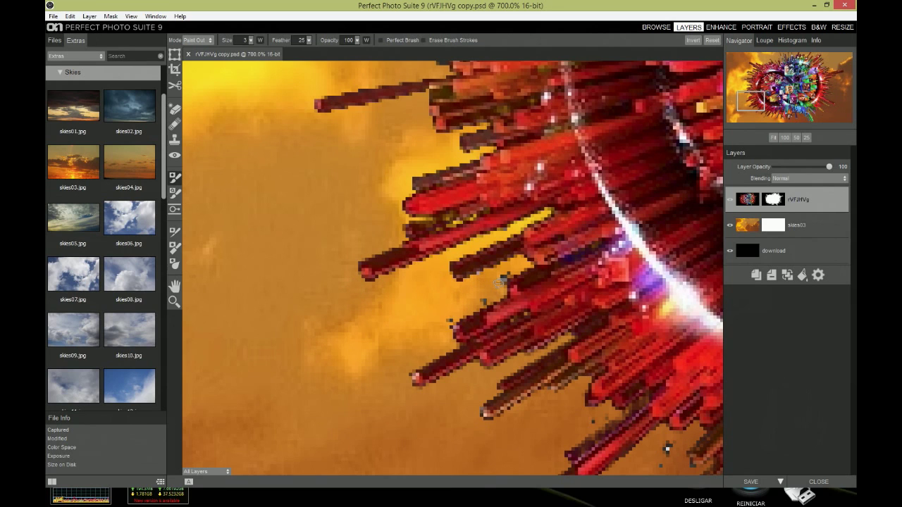
click(486, 302)
click(457, 317)
drag(451, 375, 394, 269)
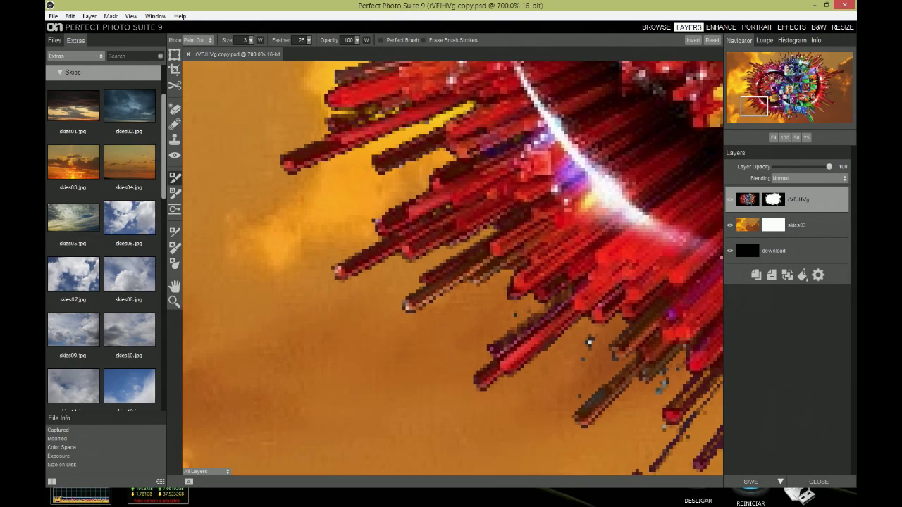
drag(464, 287, 471, 302)
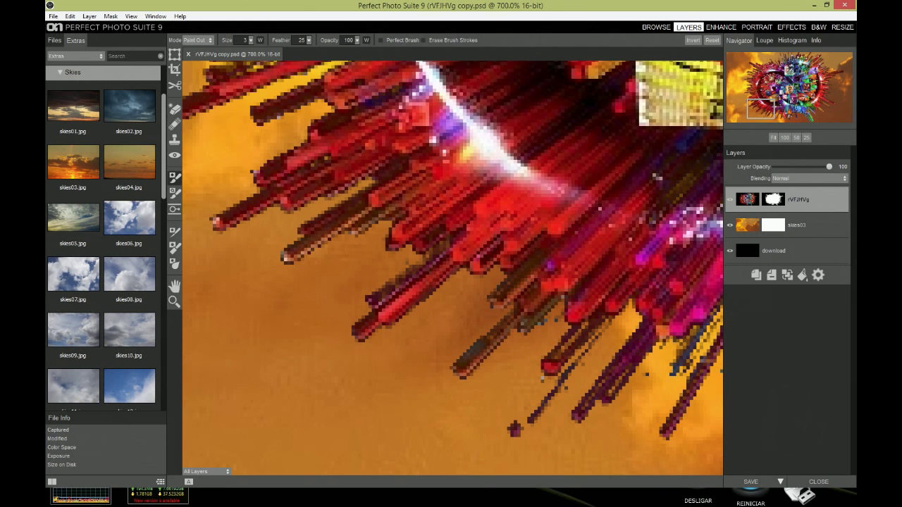
Step: Pan along the burst's lower edge to its bottom centre and zoom out
drag(539, 344, 454, 303)
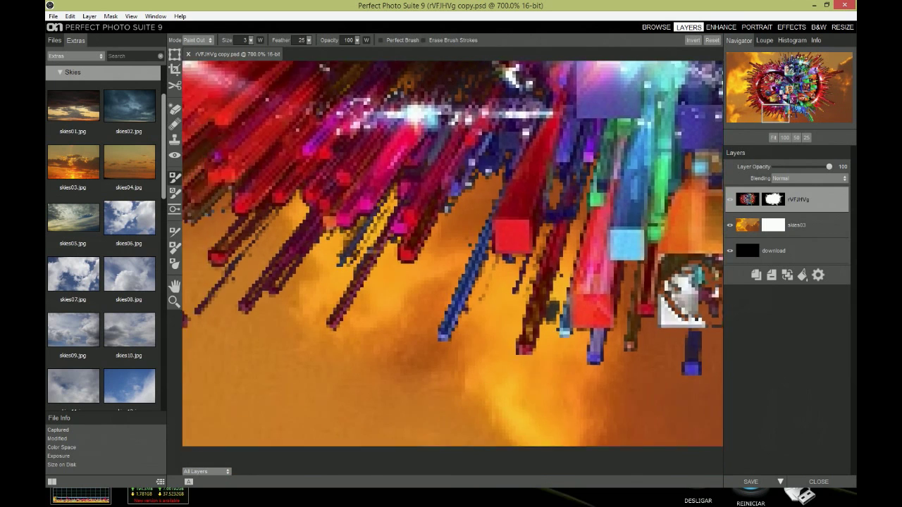
drag(636, 336, 341, 279)
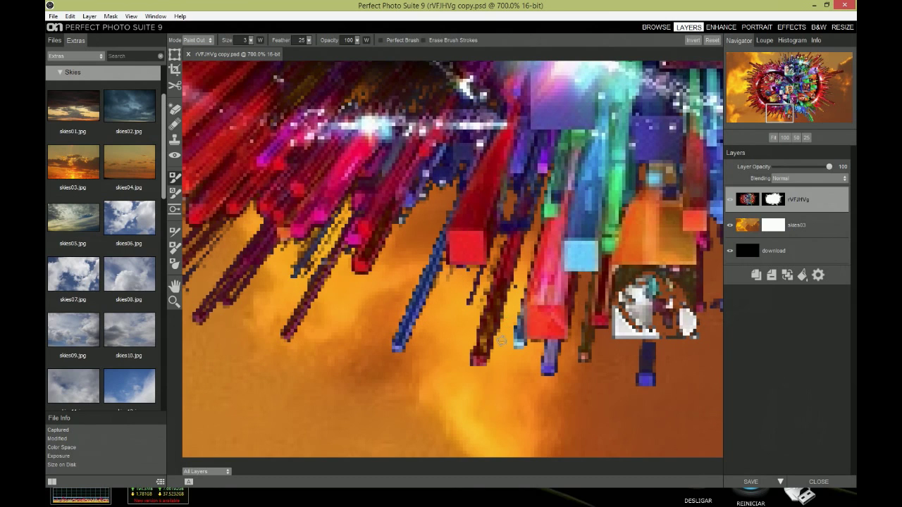
drag(710, 329, 491, 350)
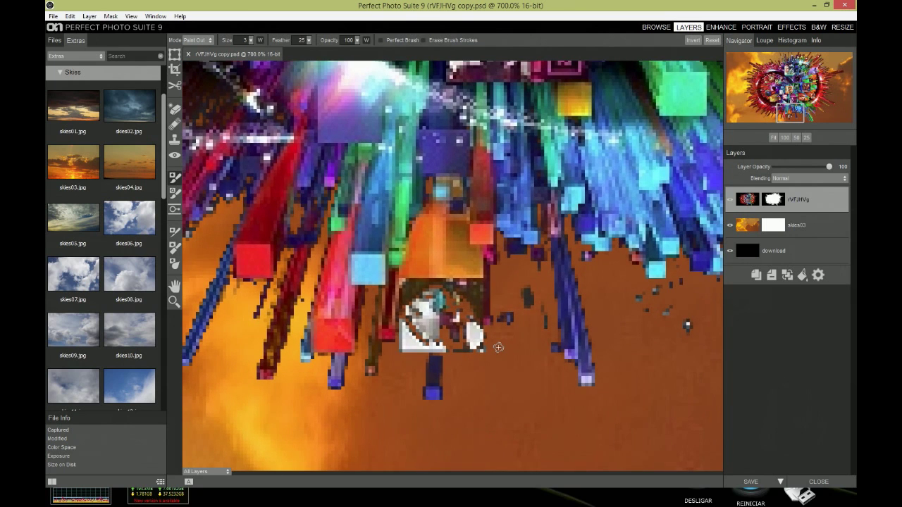
scroll(498, 348, down, 2)
Step: Hide the skies03 sky layer after briefly toggling it to check the cutout
scroll(498, 348, down, 2)
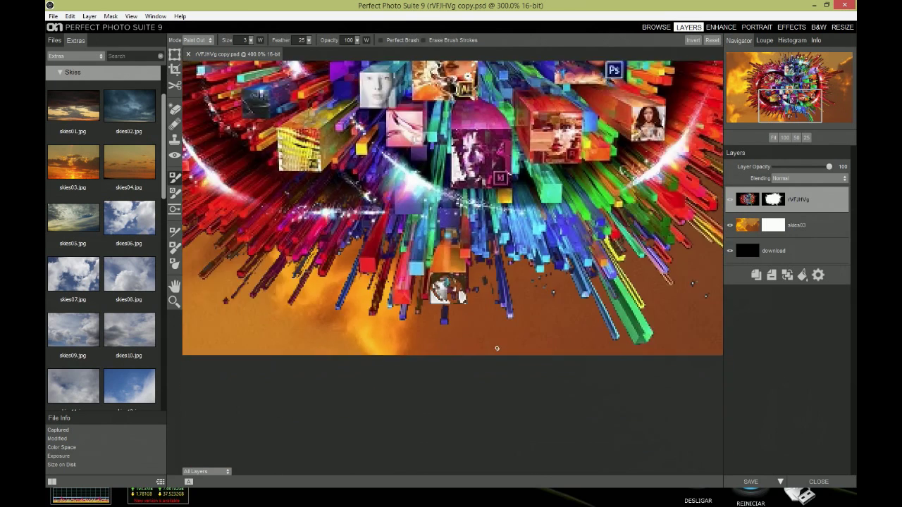
scroll(497, 348, down, 2)
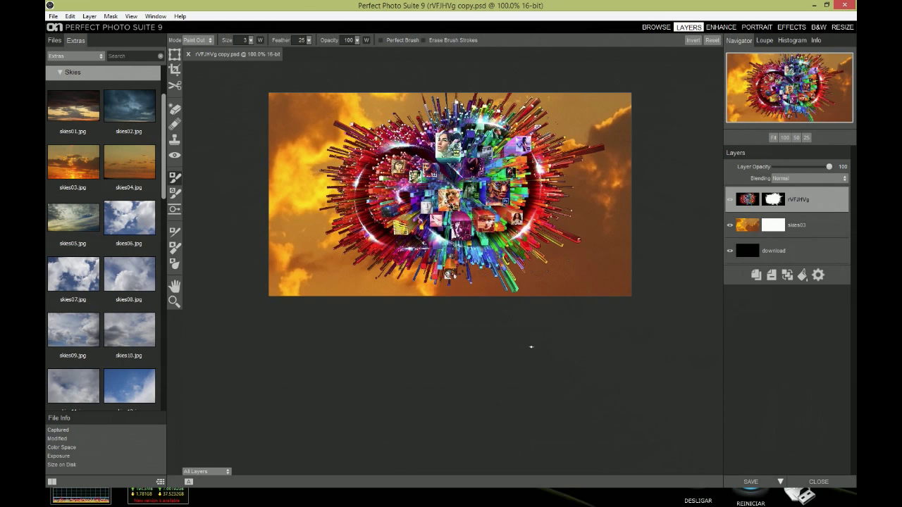
click(730, 230)
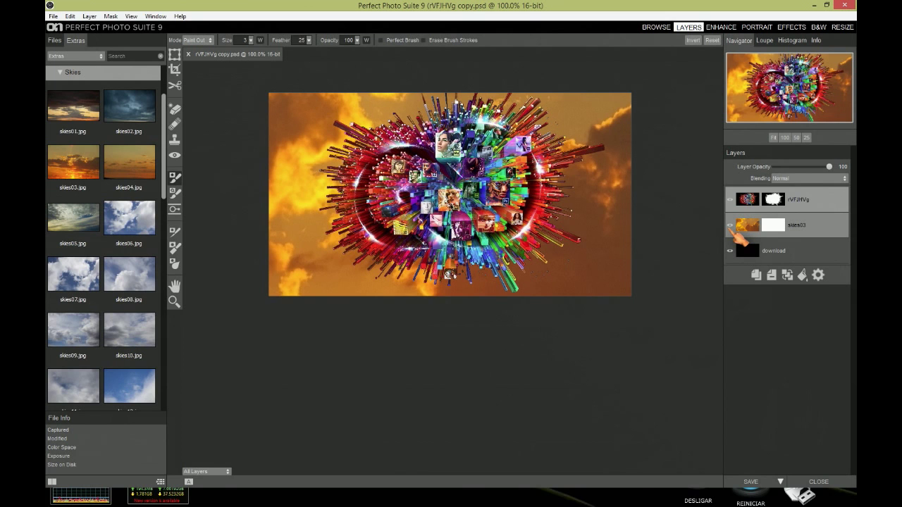
click(731, 226)
click(731, 225)
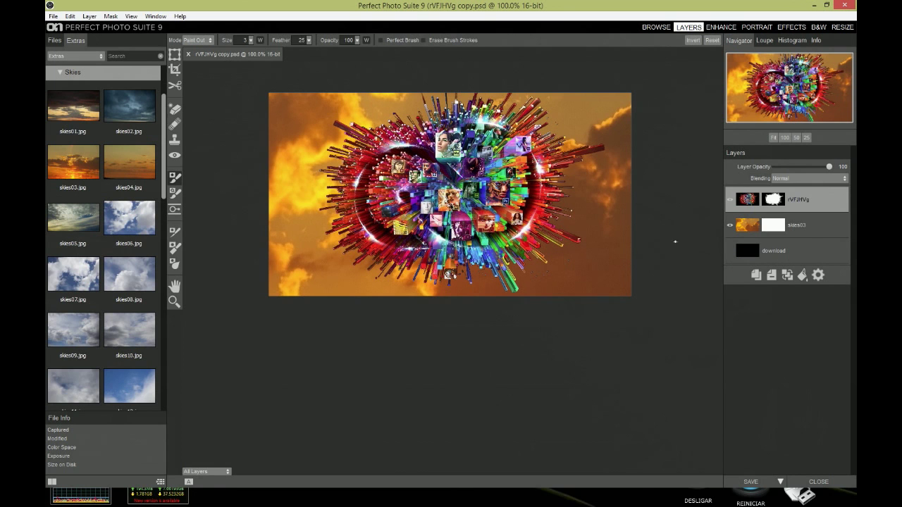
click(731, 226)
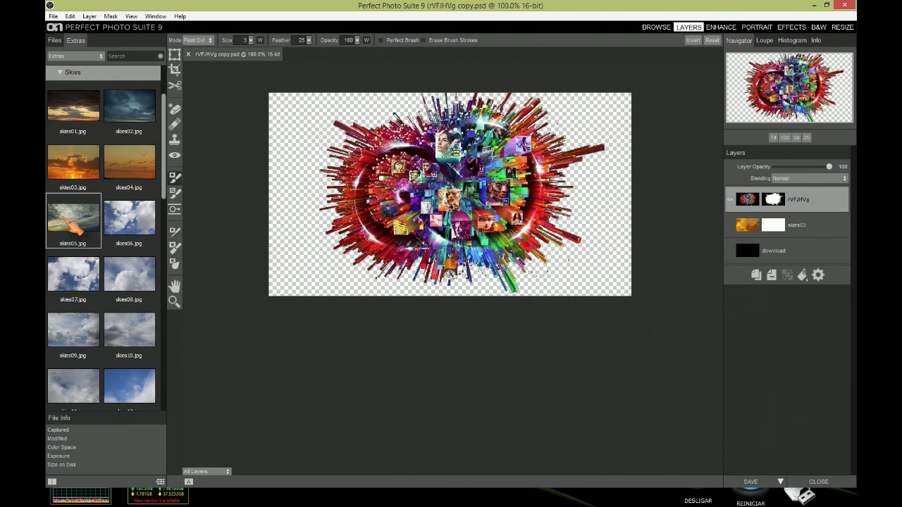
Step: Add skies05 as a layer beneath skies03 and hide it as well
drag(71, 224, 370, 229)
click(489, 330)
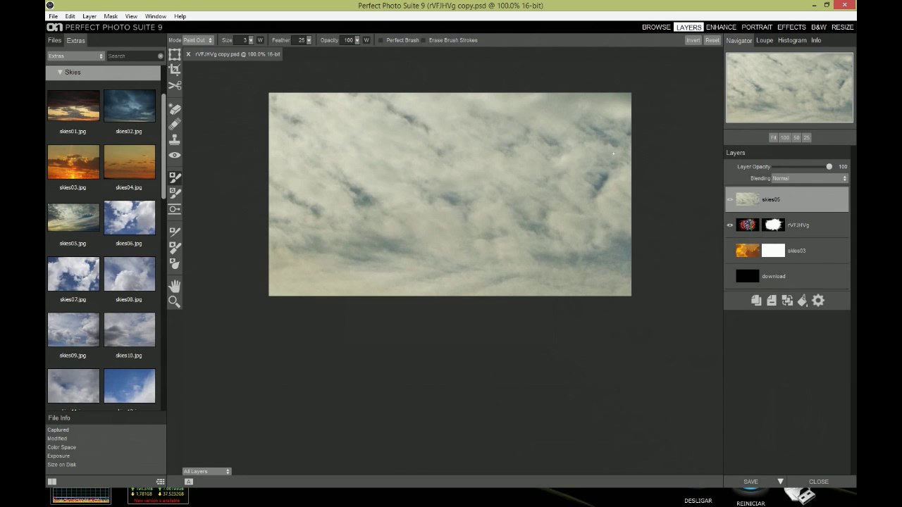
drag(788, 217, 828, 253)
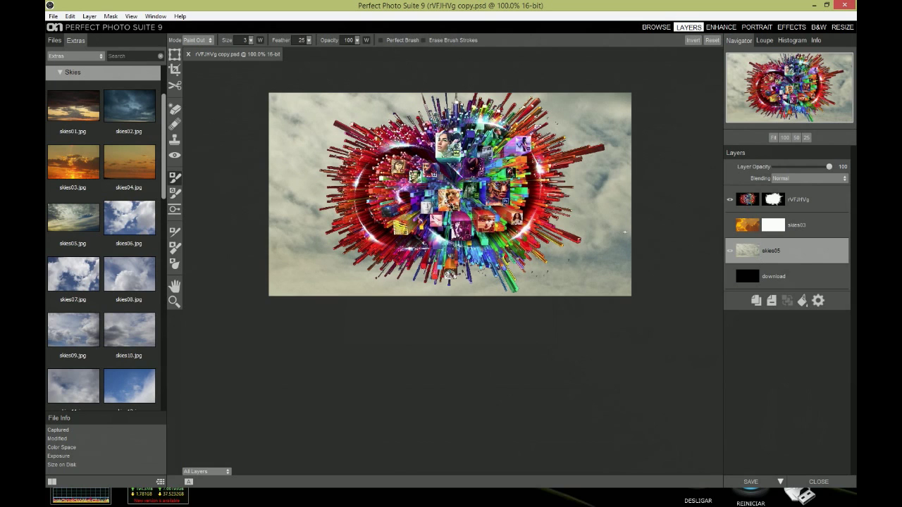
click(730, 252)
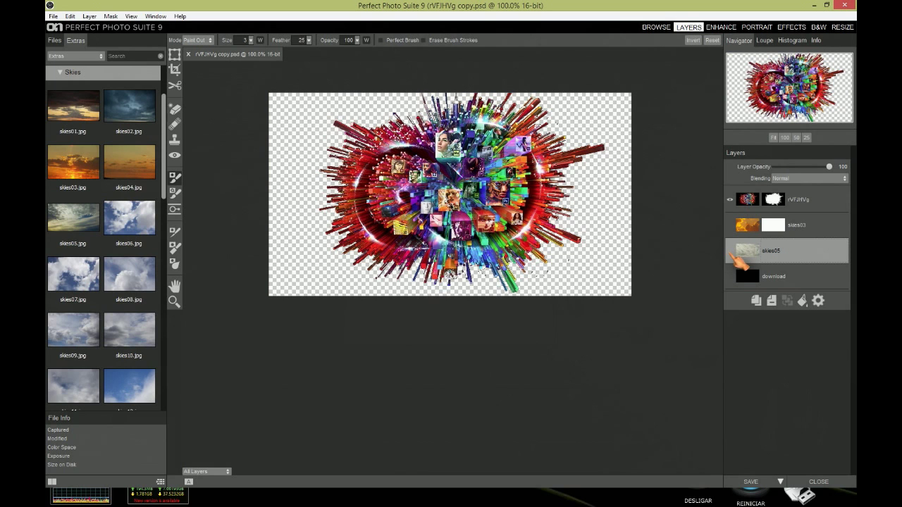
click(53, 15)
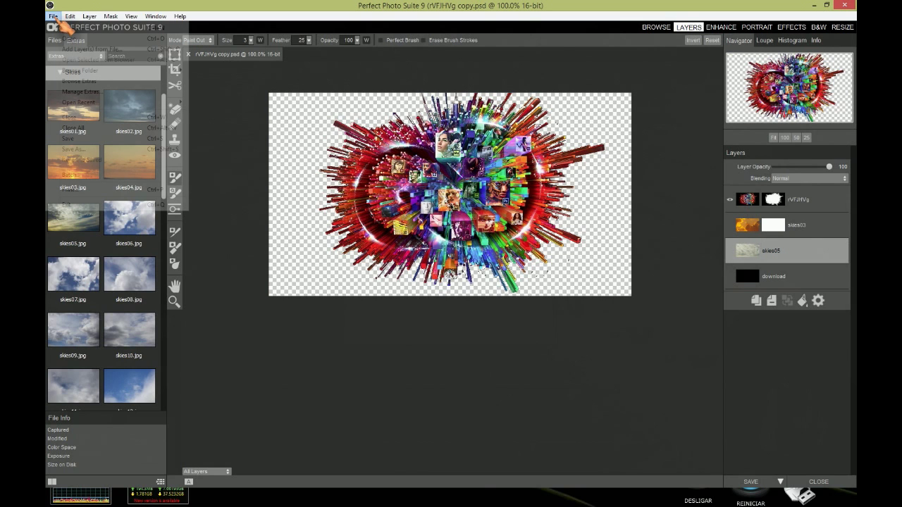
Step: Set up saving the image as a PNG named ADOBER CC in the Imagens folder
click(96, 139)
click(174, 349)
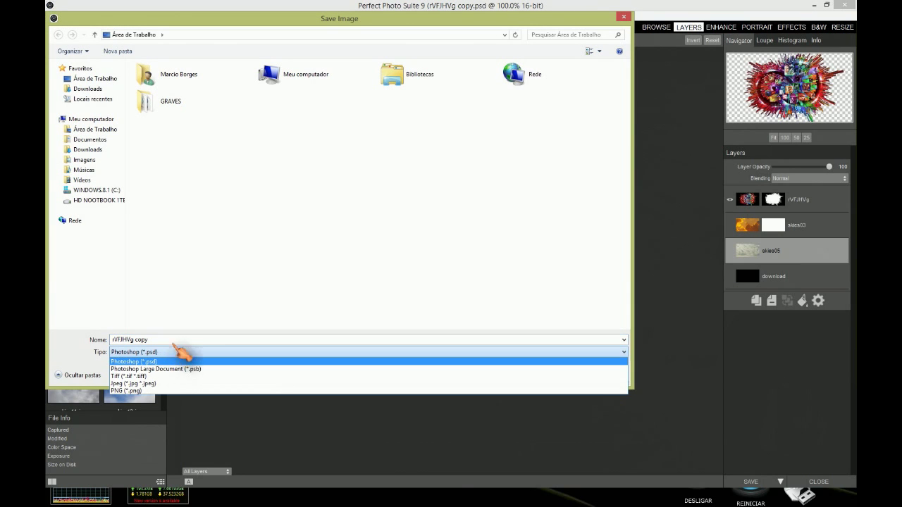
click(178, 391)
text(CC)
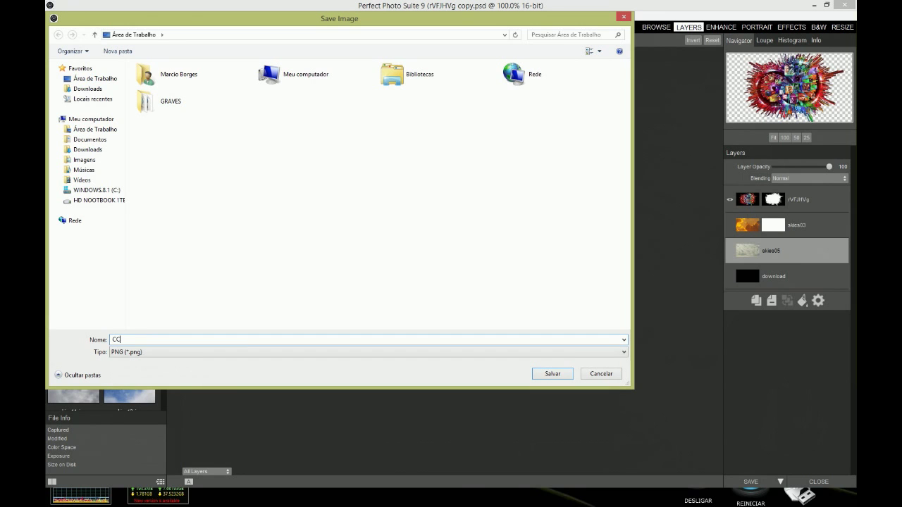
click(86, 160)
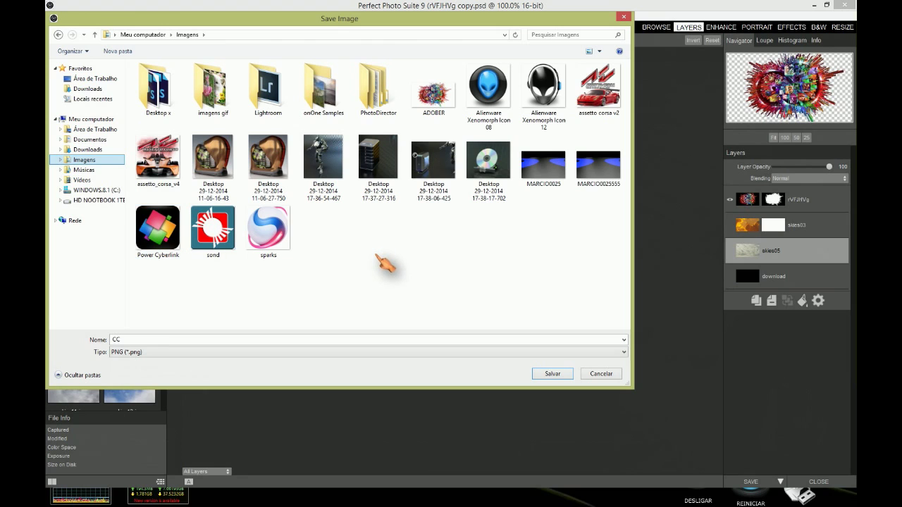
click(433, 98)
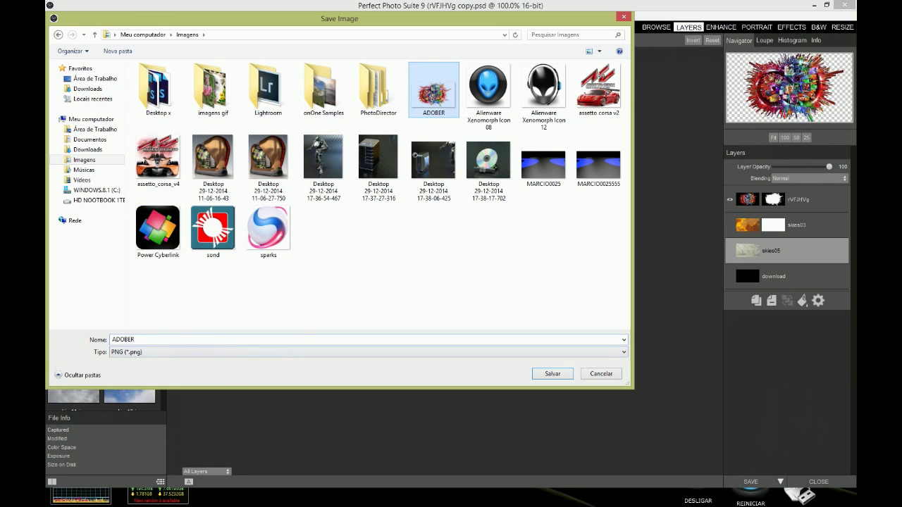
key(Tab)
key(BackSpace)
key(ctrl+z)
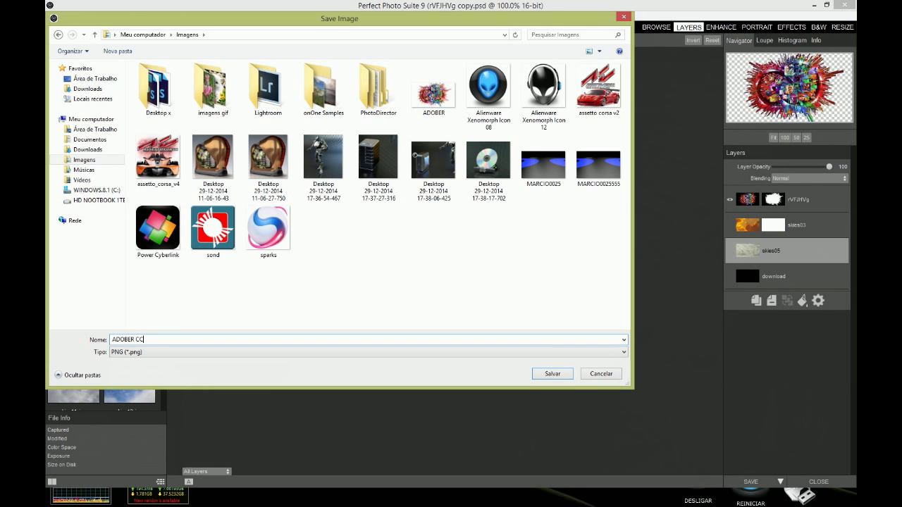
Step: Save the PNG, accept layer flattening, and close the editor discarding PSD changes
click(562, 377)
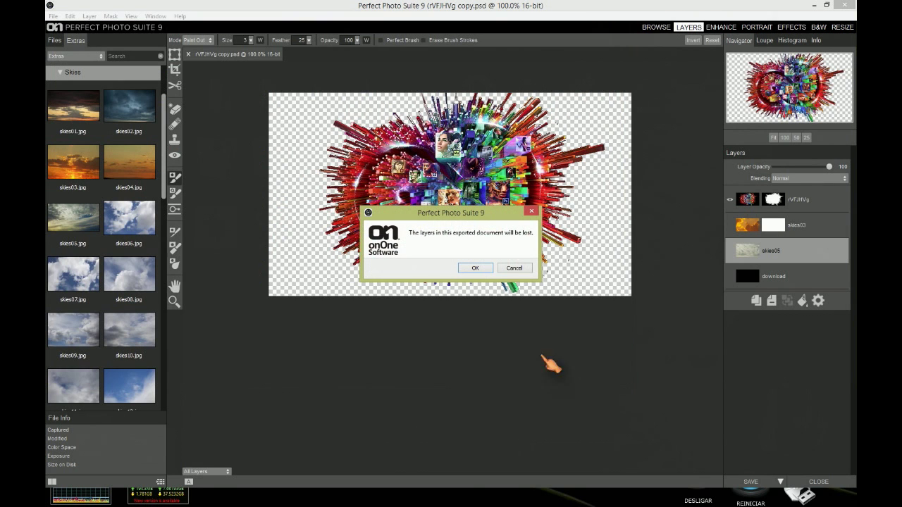
click(483, 269)
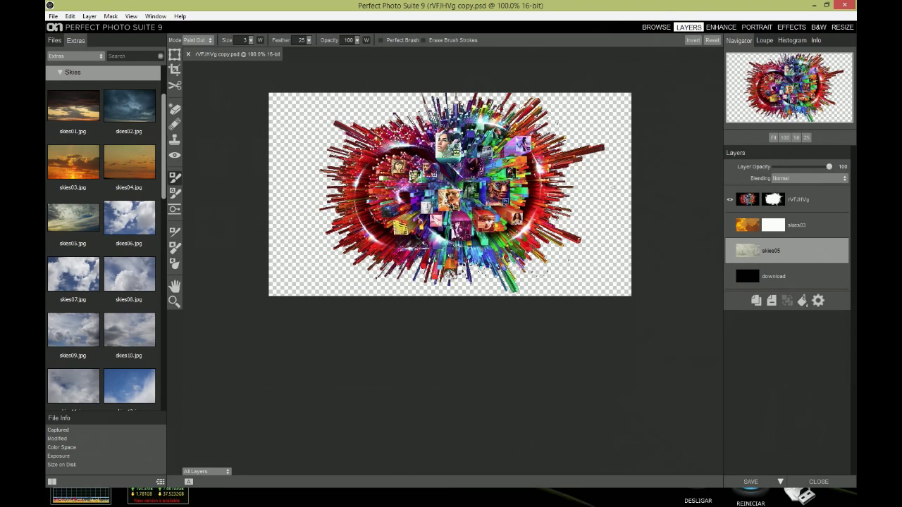
click(845, 6)
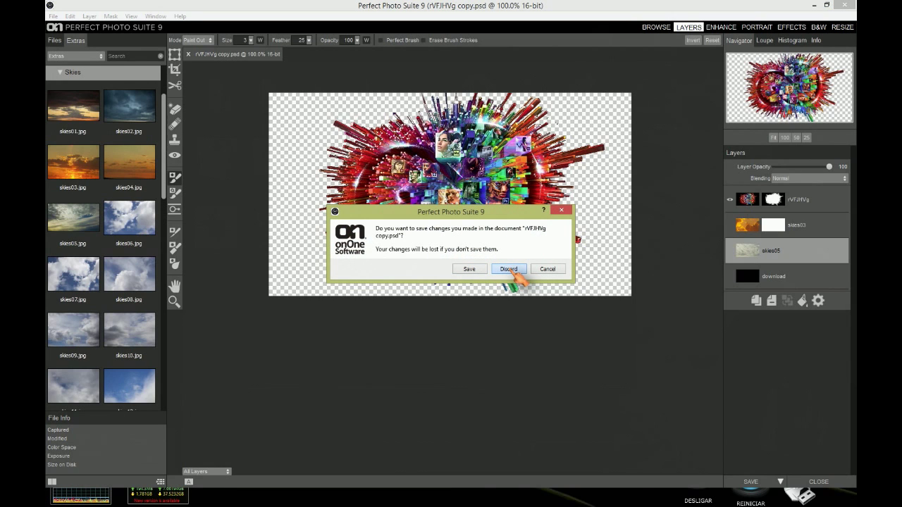
click(509, 270)
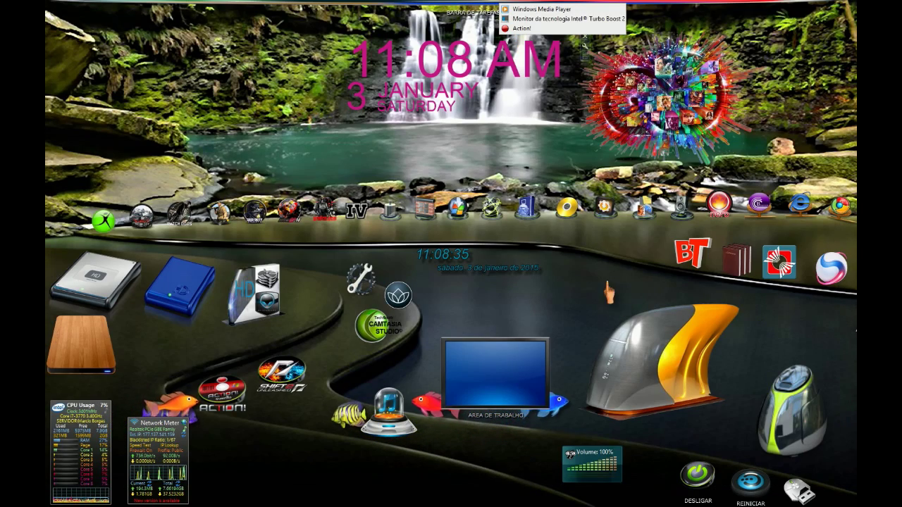
Step: Browse to Imagens in File Explorer and open ADOBER CC with IcoFX
click(190, 279)
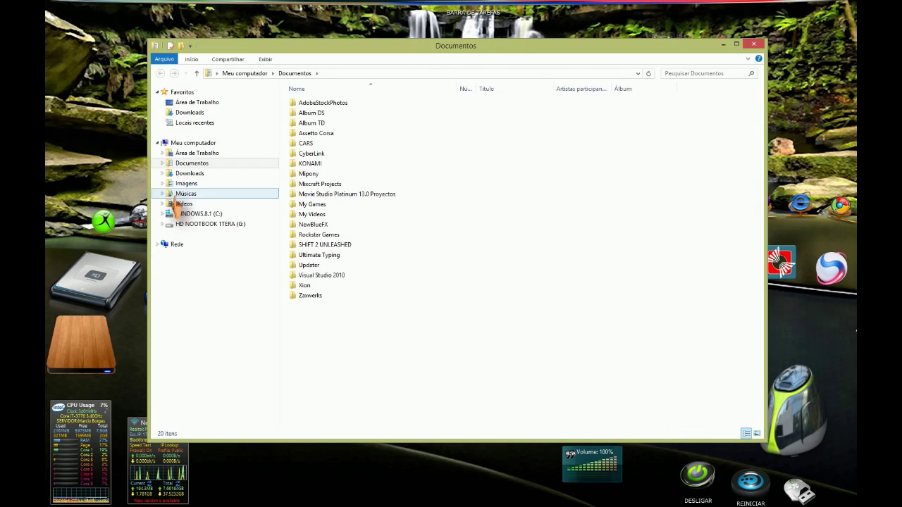
click(754, 44)
click(648, 215)
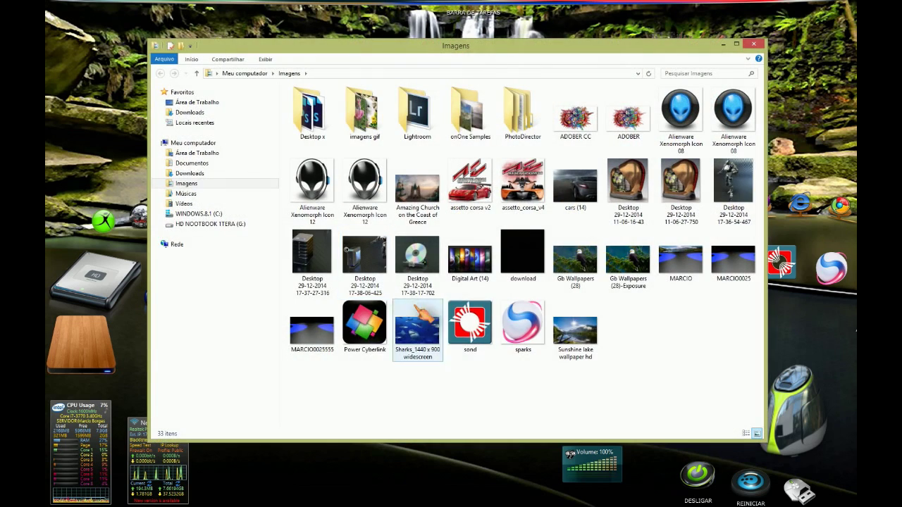
click(592, 130)
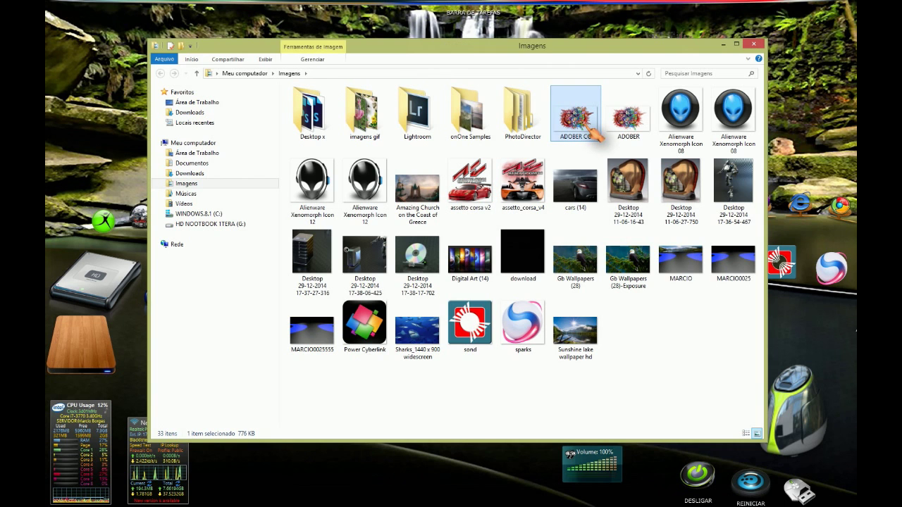
right_click(592, 132)
click(611, 177)
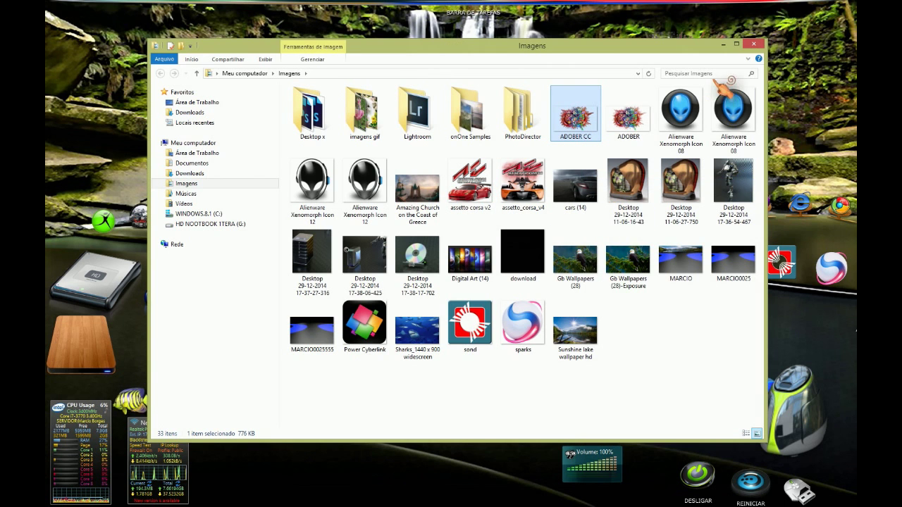
click(754, 44)
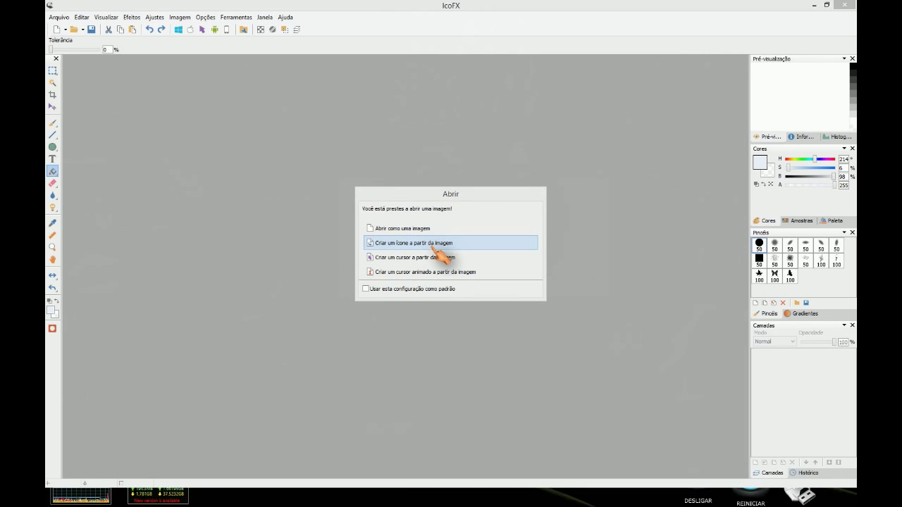
Step: Create a multi-size icon from the ADOBER CC image and start saving it
click(431, 246)
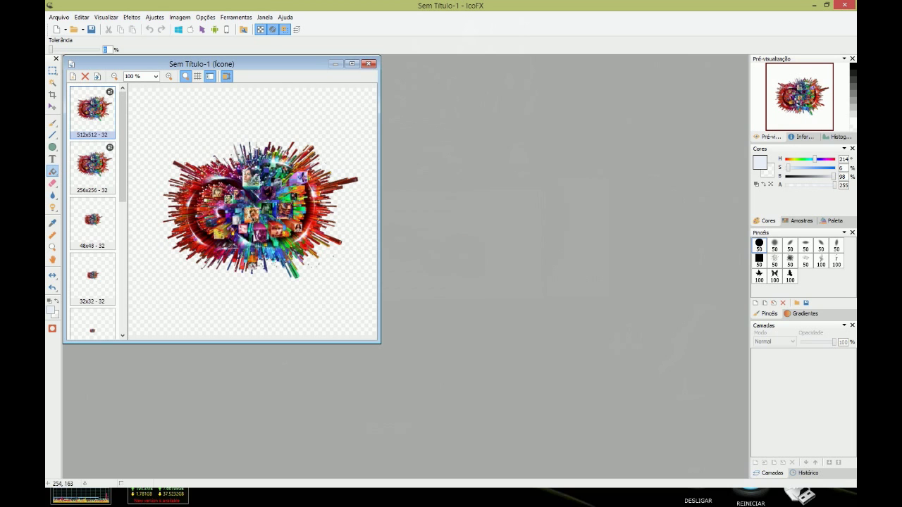
click(59, 17)
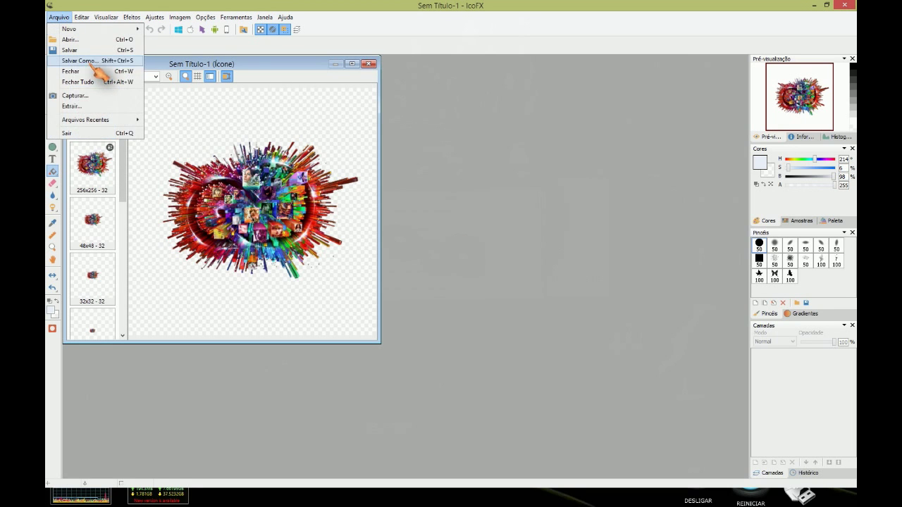
click(70, 60)
drag(656, 244, 369, 98)
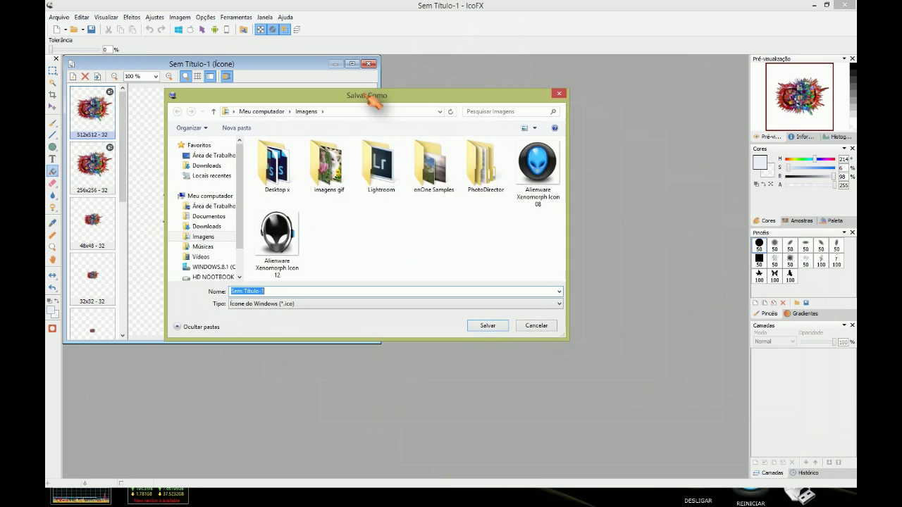
click(320, 304)
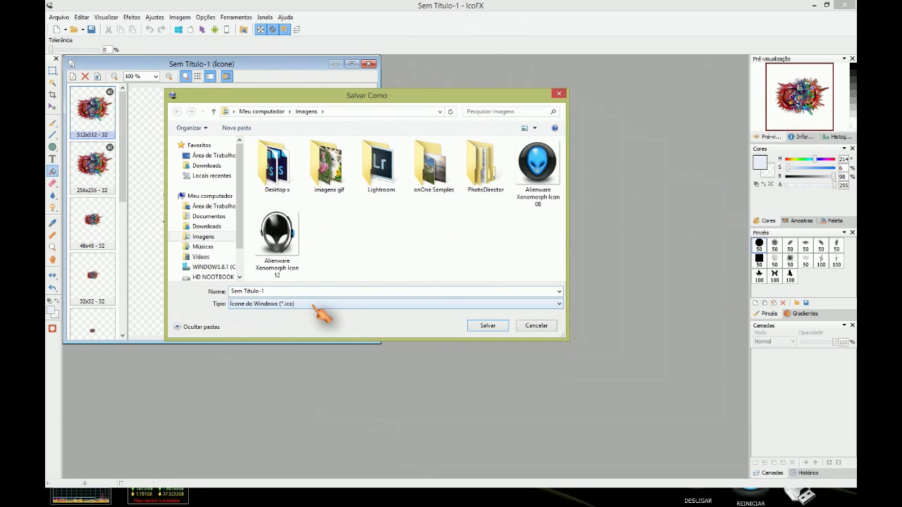
click(314, 305)
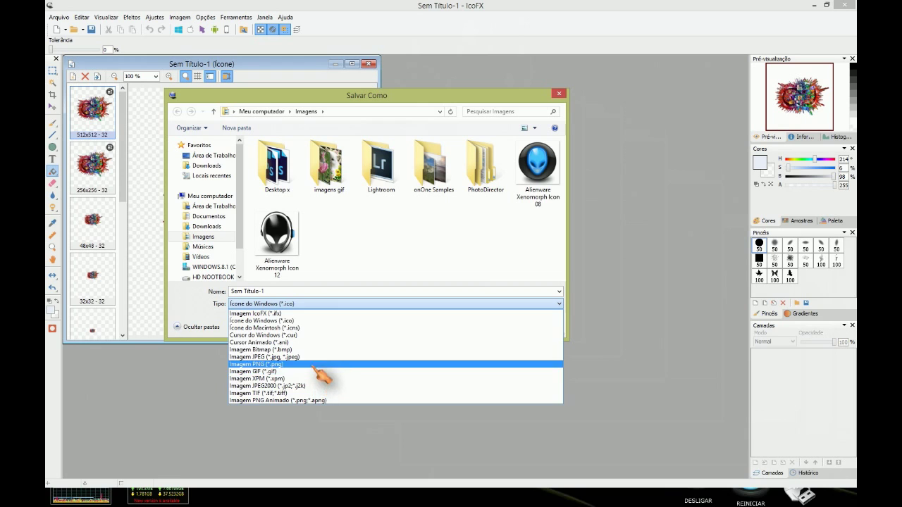
click(315, 365)
Step: Save it as the Windows icon ADOBER CC ICO.ico, then close the document and IcoFX
click(289, 233)
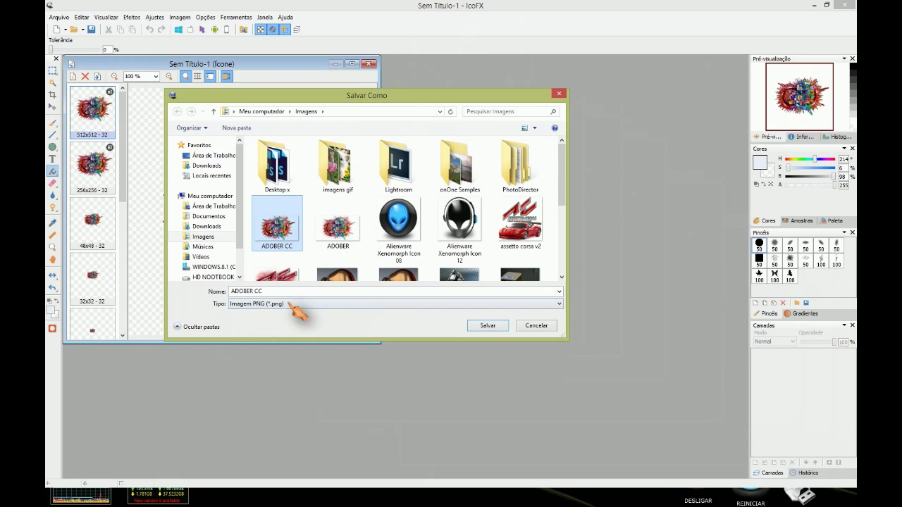
key(Tab)
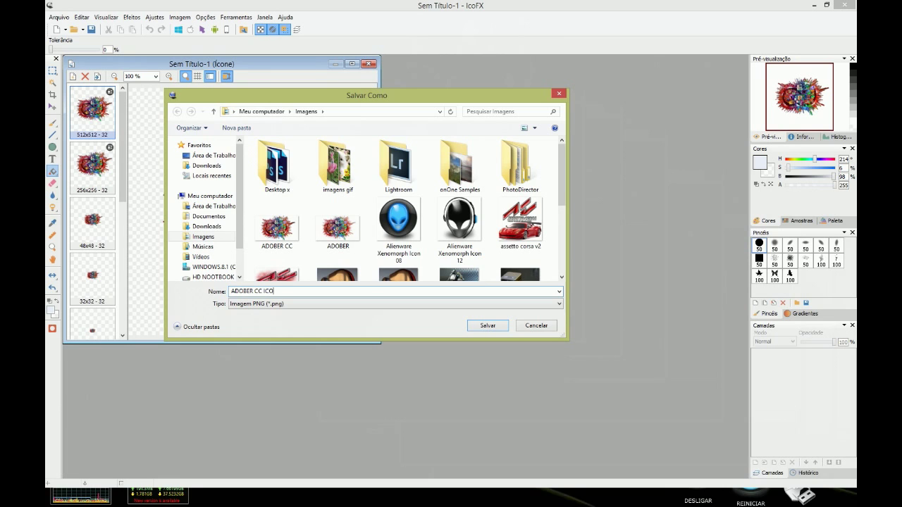
text(ICO)
click(441, 306)
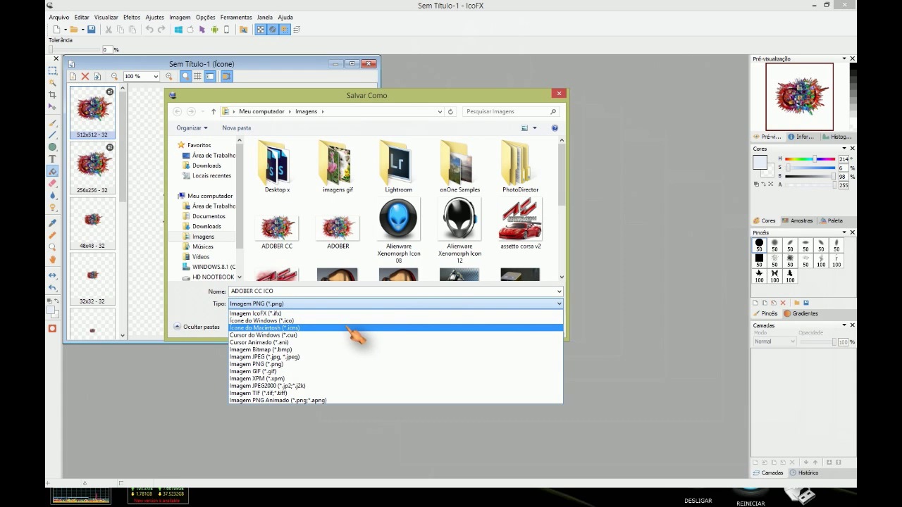
click(345, 320)
click(486, 326)
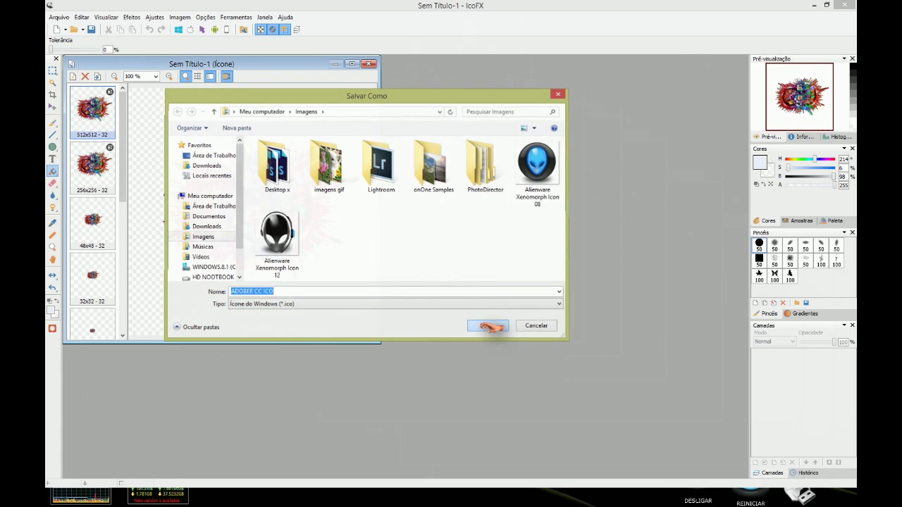
click(369, 63)
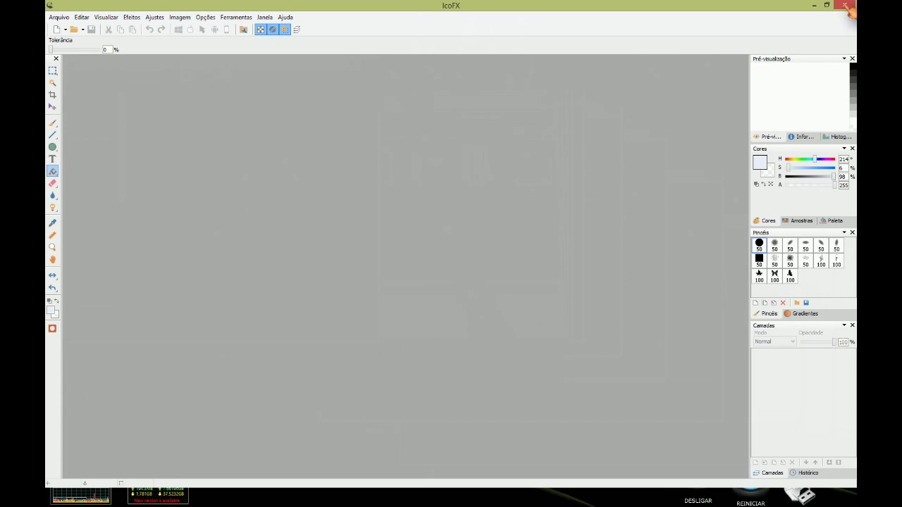
click(845, 6)
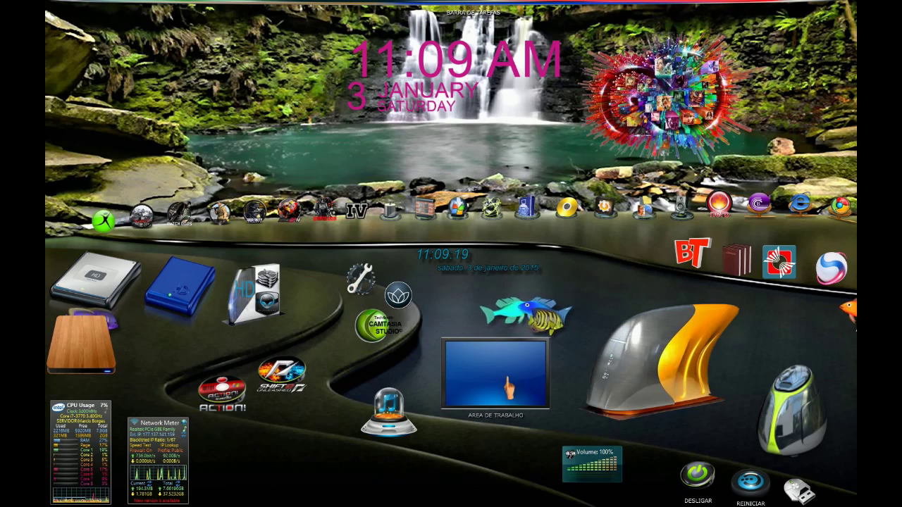
click(506, 386)
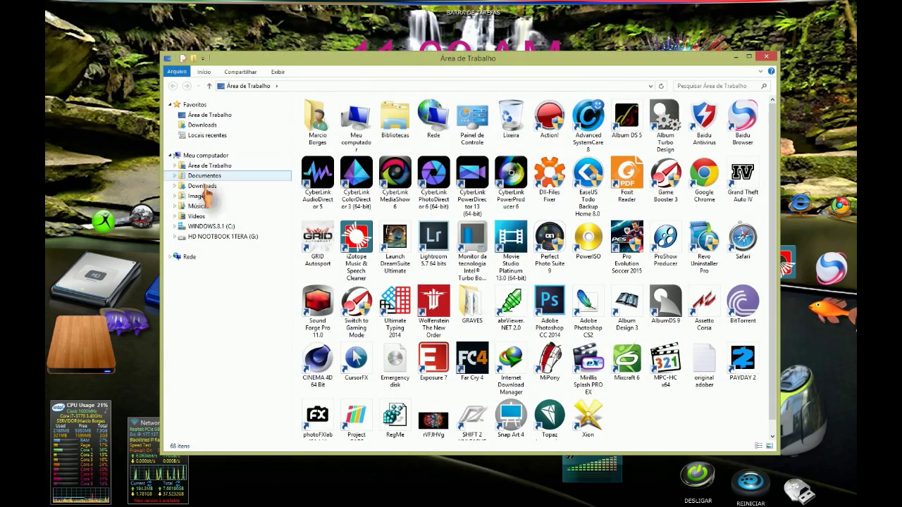
click(766, 56)
click(628, 218)
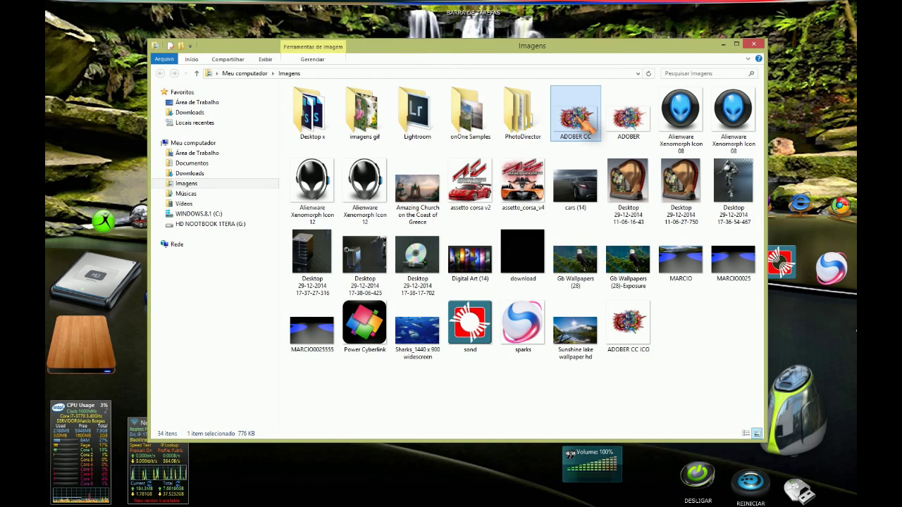
click(629, 341)
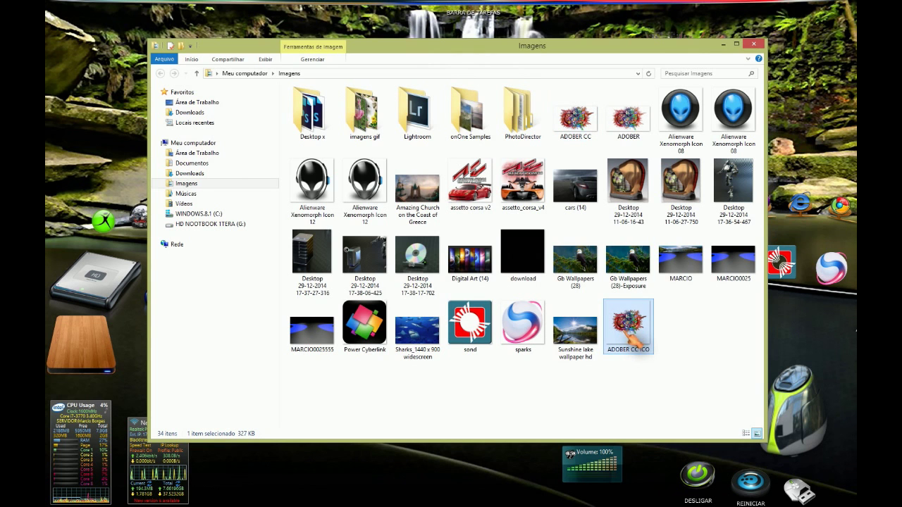
right_click(629, 345)
click(680, 357)
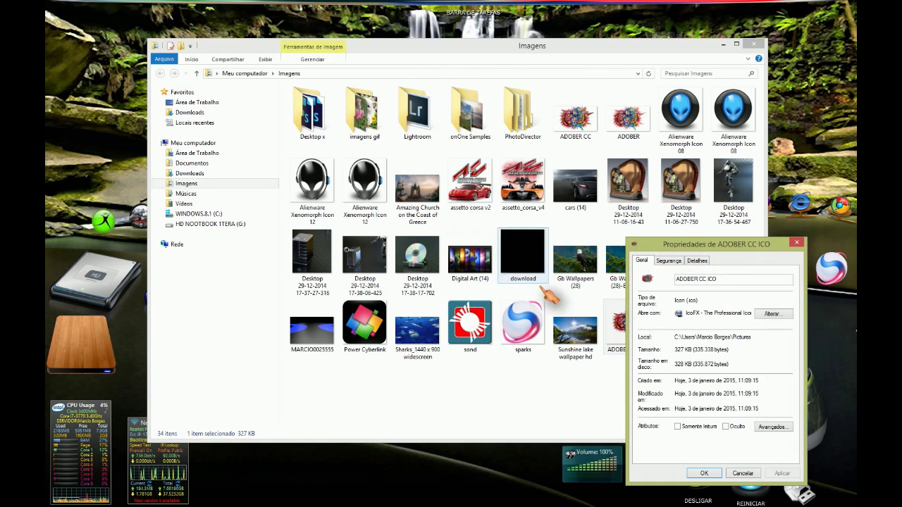
drag(762, 251, 356, 76)
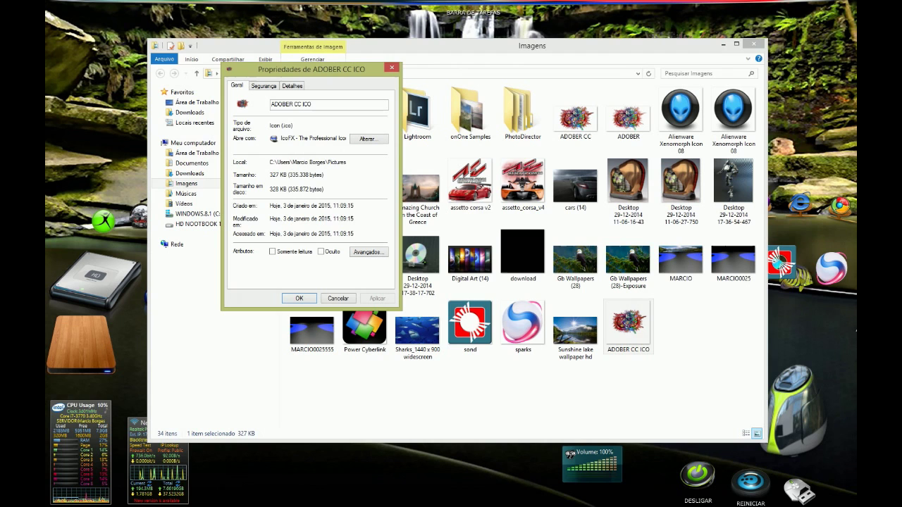
mouse_move(270, 125)
mouse_down()
mouse_move(293, 126)
mouse_move(270, 126)
mouse_up()
click(292, 85)
click(302, 140)
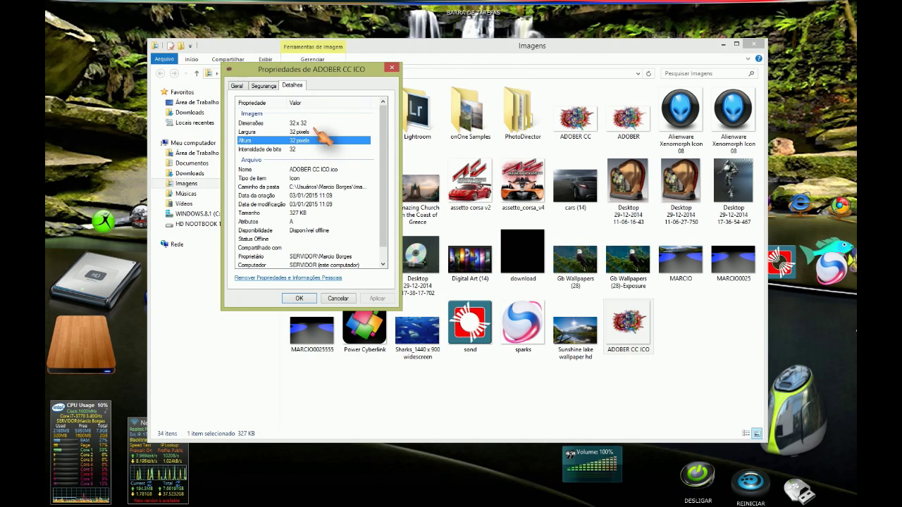
click(340, 297)
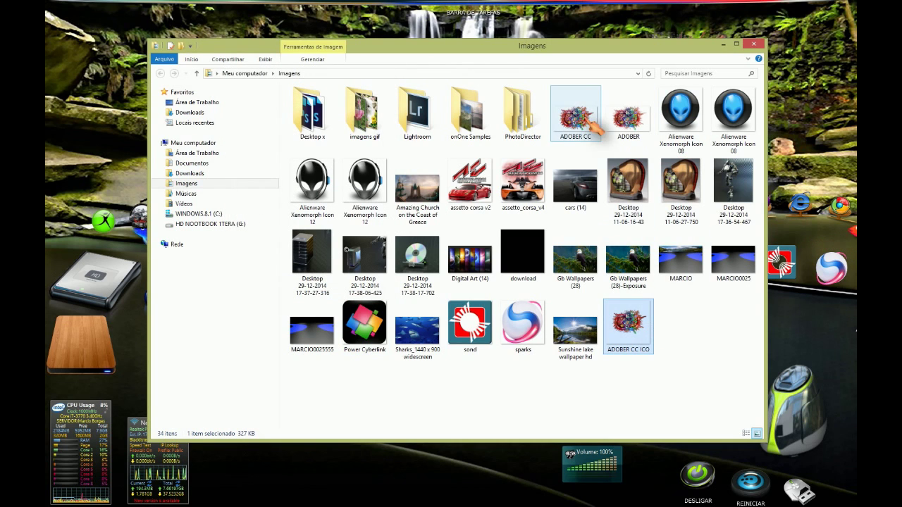
click(754, 44)
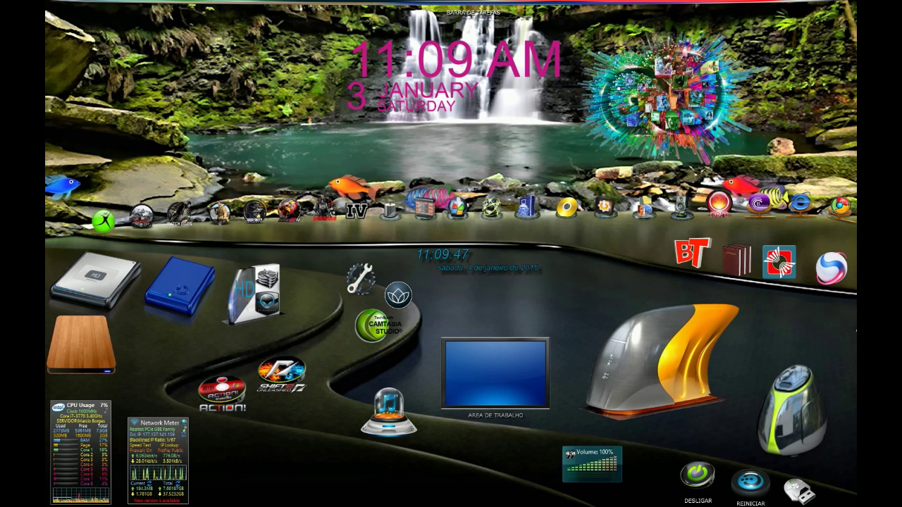
Step: Set the Adobe CC gadget's Estados image to ADOBER CC, apply, and bring up Action!
right_click(669, 89)
click(703, 178)
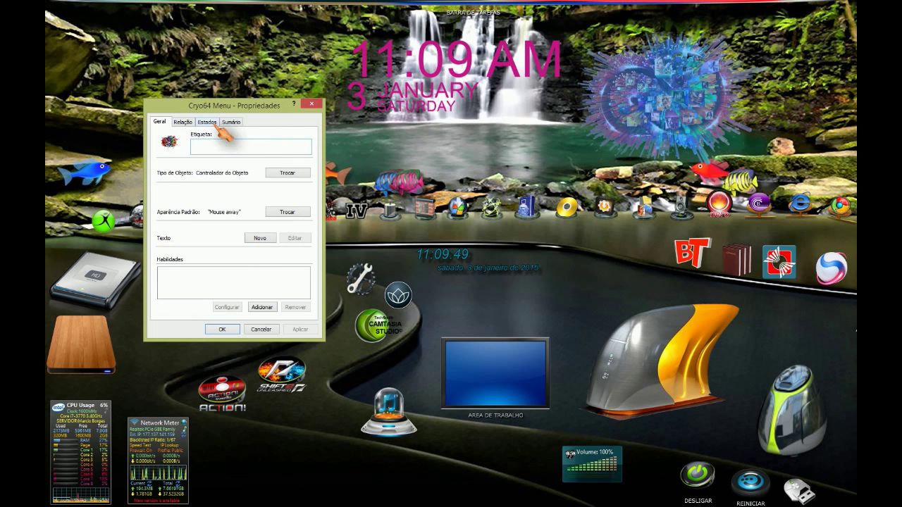
click(206, 121)
click(282, 279)
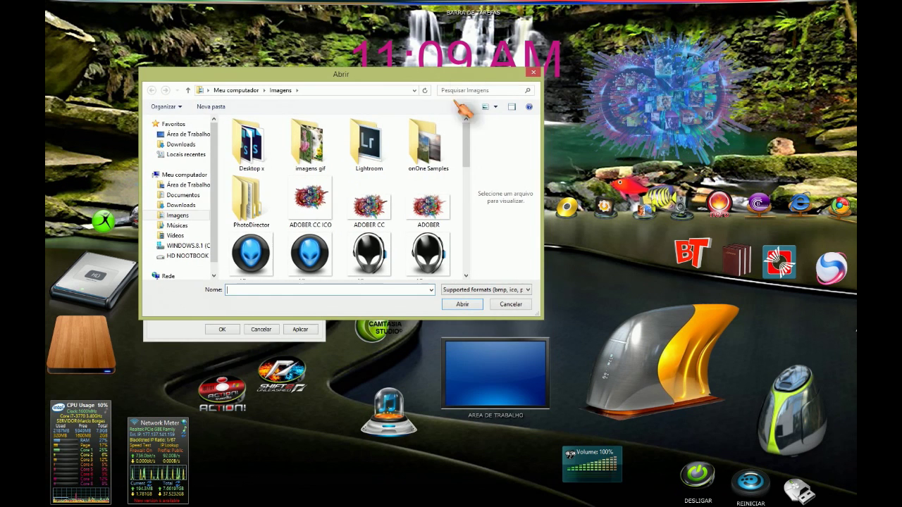
mouse_move(548, 321)
mouse_down()
mouse_move(675, 416)
mouse_move(716, 462)
mouse_up()
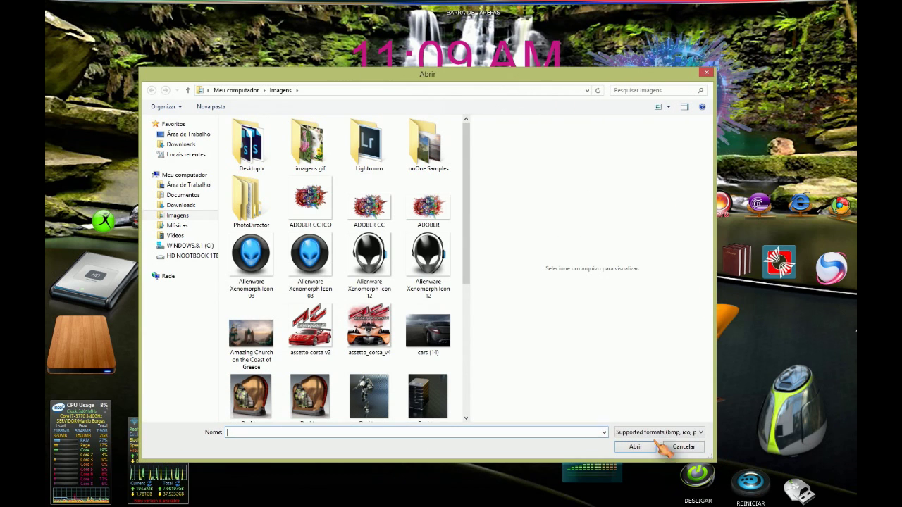
click(372, 207)
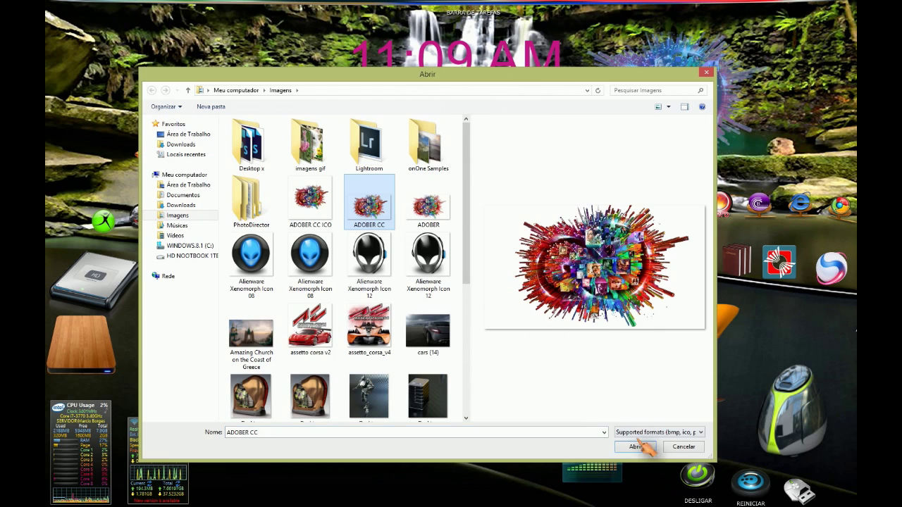
click(635, 447)
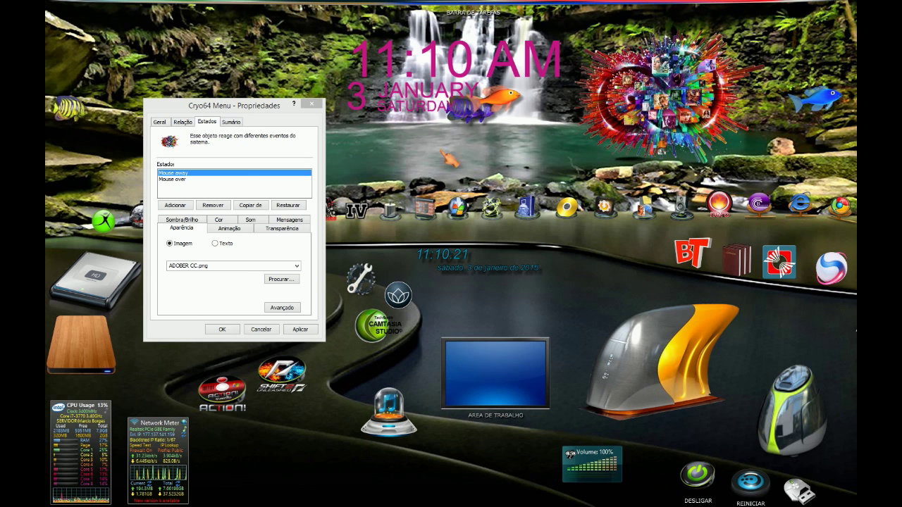
click(235, 330)
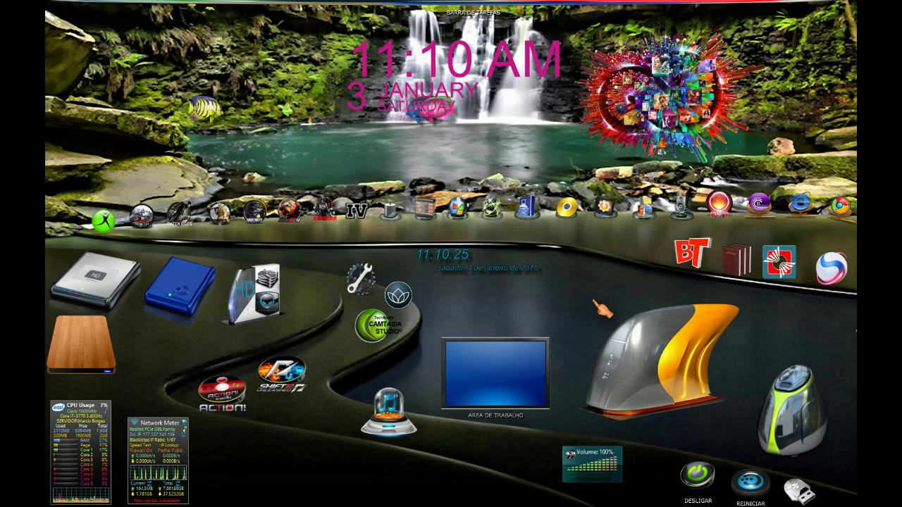
mouse_move(655, 359)
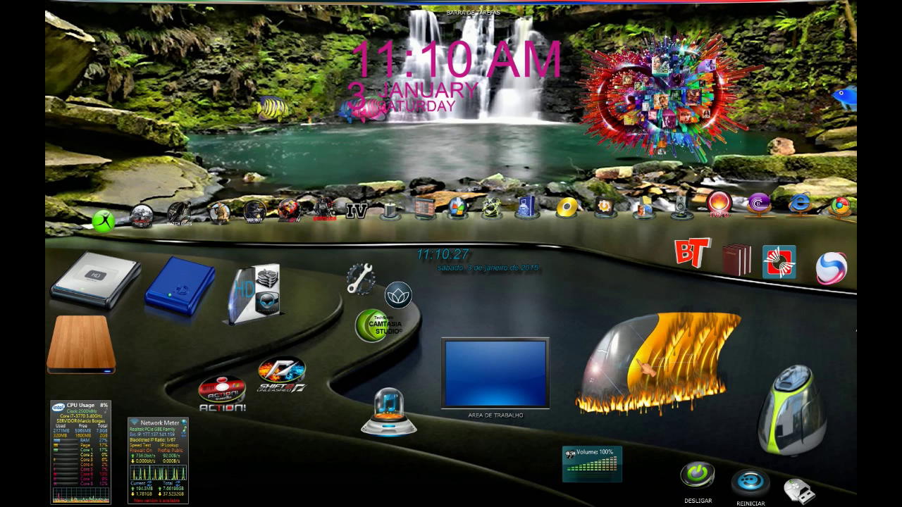
click(515, 27)
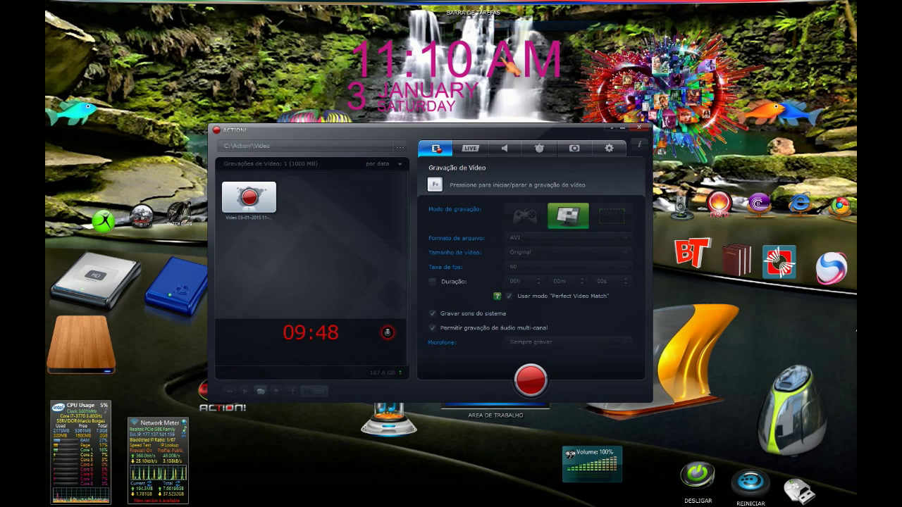